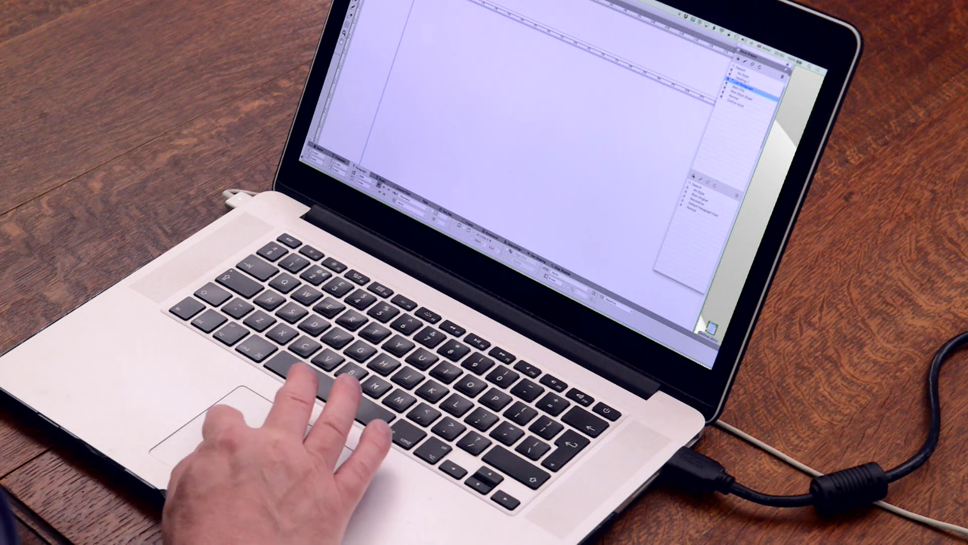
left_click(742, 101)
left_click_drag(507, 140, 451, 20)
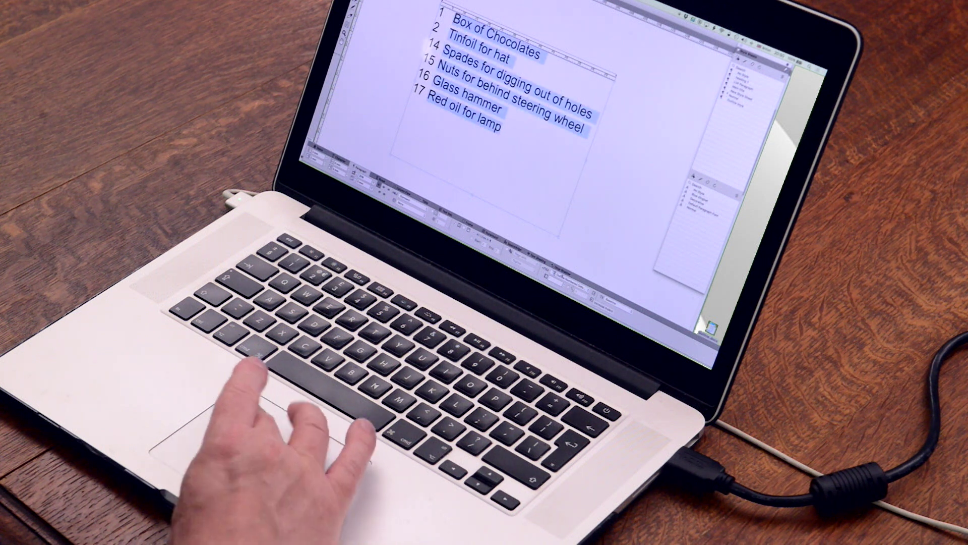
left_click(546, 190)
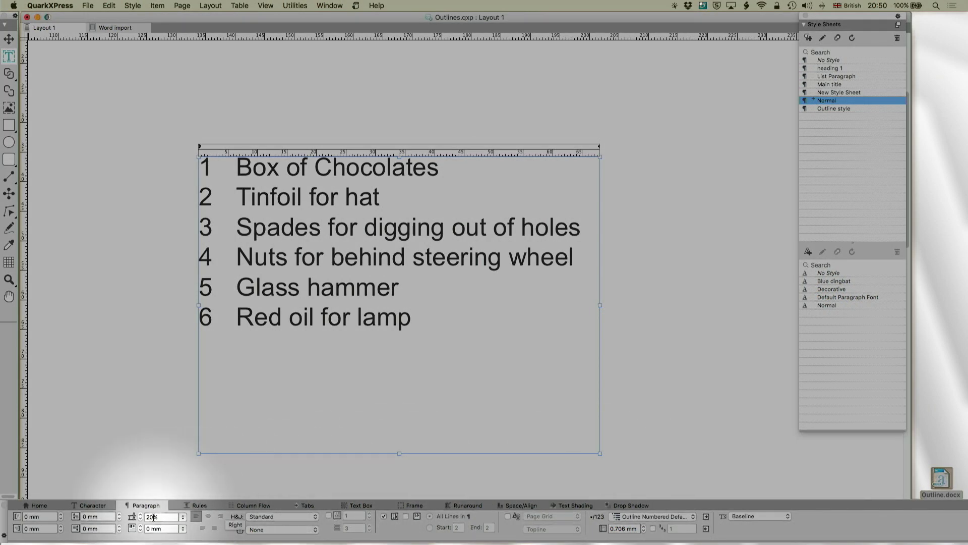
Select all the list items in the text box and apply the Default Bullet Style.
left_click(630, 517)
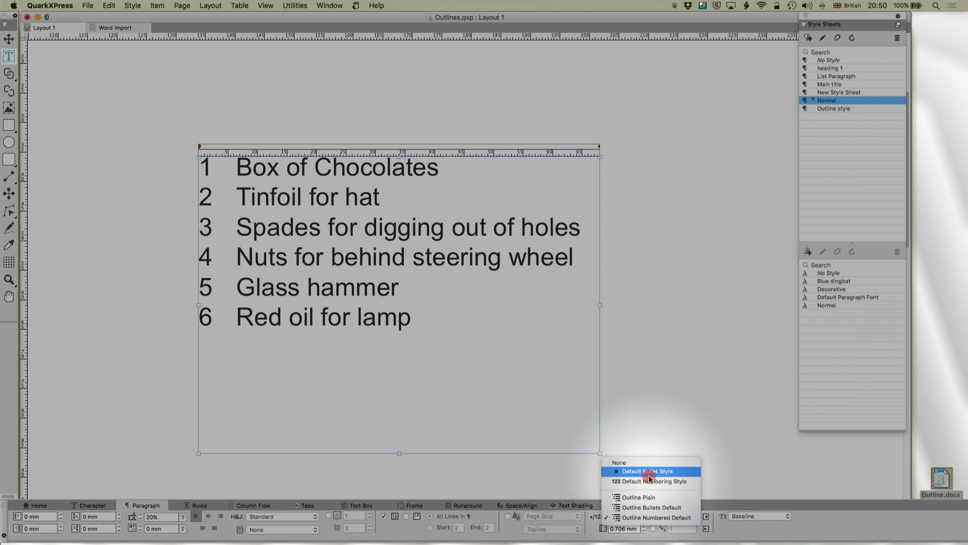
left_click(434, 325)
key("super+a")
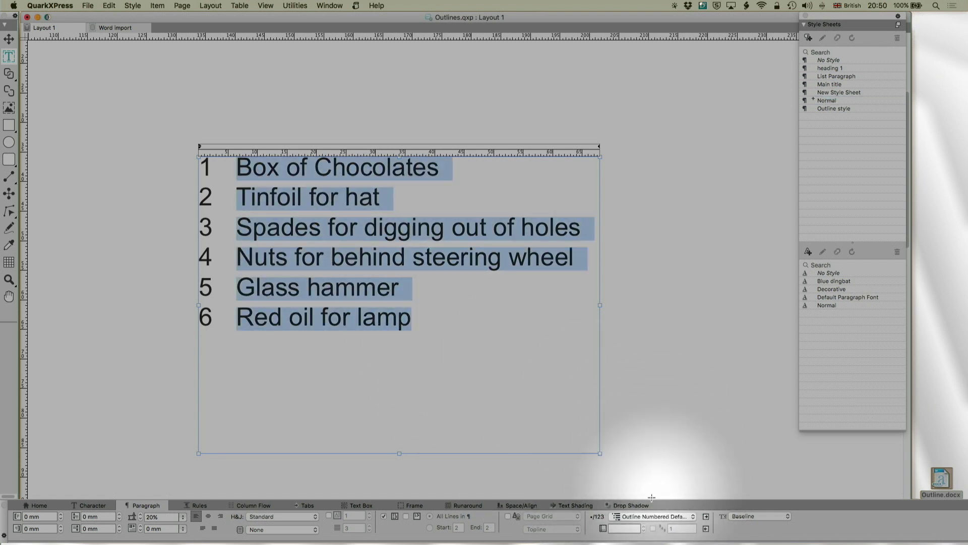
left_click(645, 517)
left_click(646, 470)
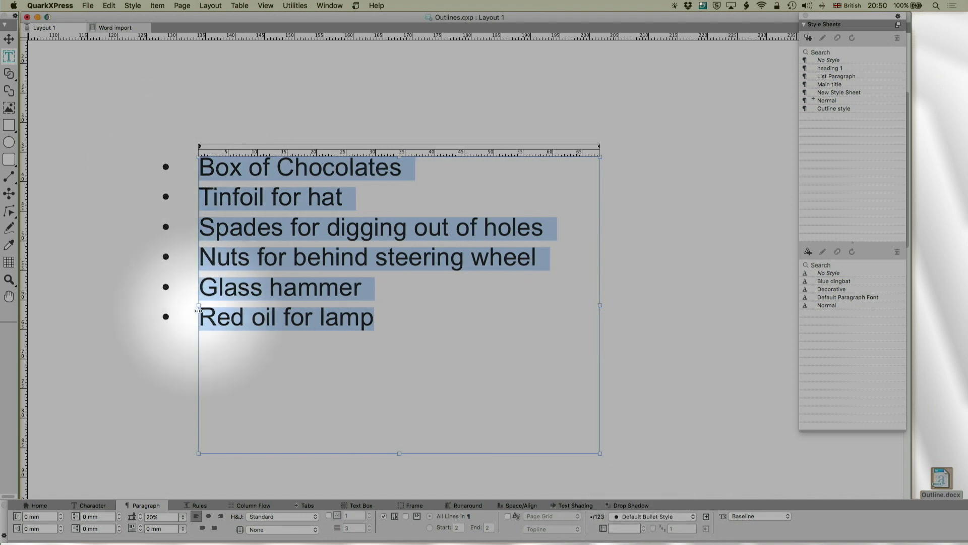
Apply the Default Numbering Style to the selected list and replace it with Outline Plain.
left_click(647, 517)
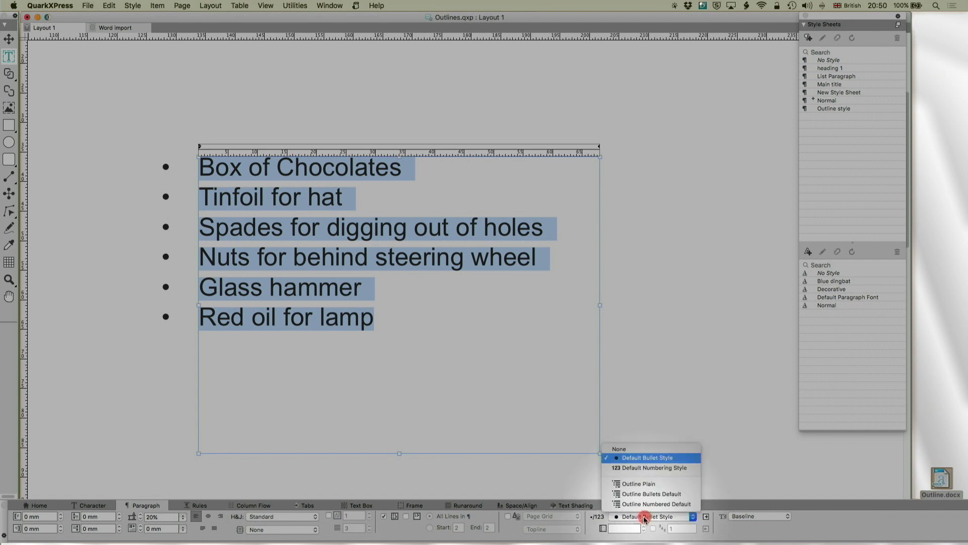
left_click(646, 471)
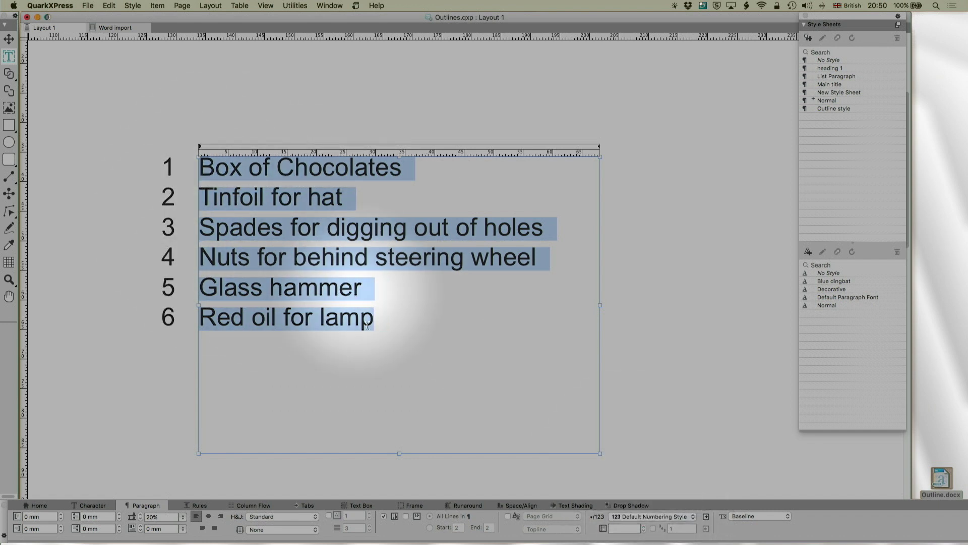
left_click(647, 517)
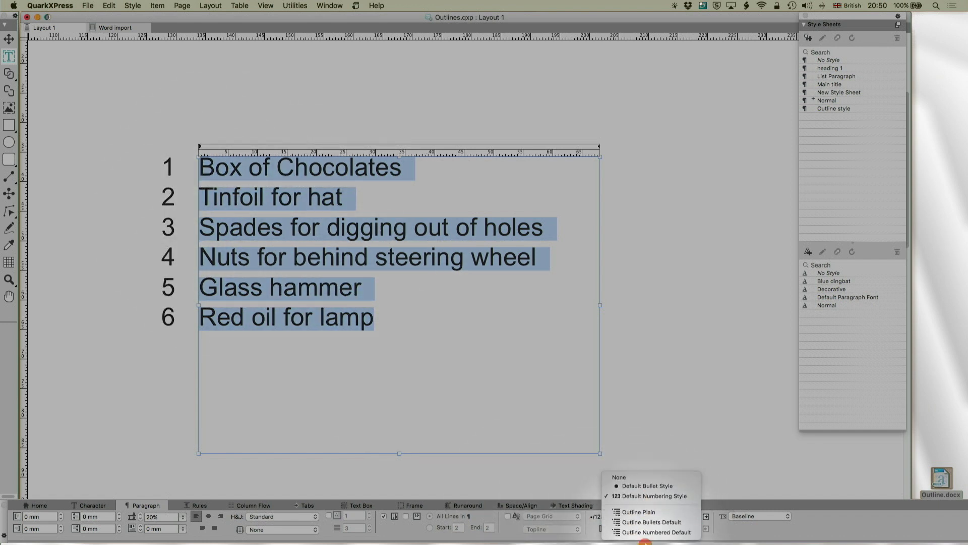
left_click(648, 512)
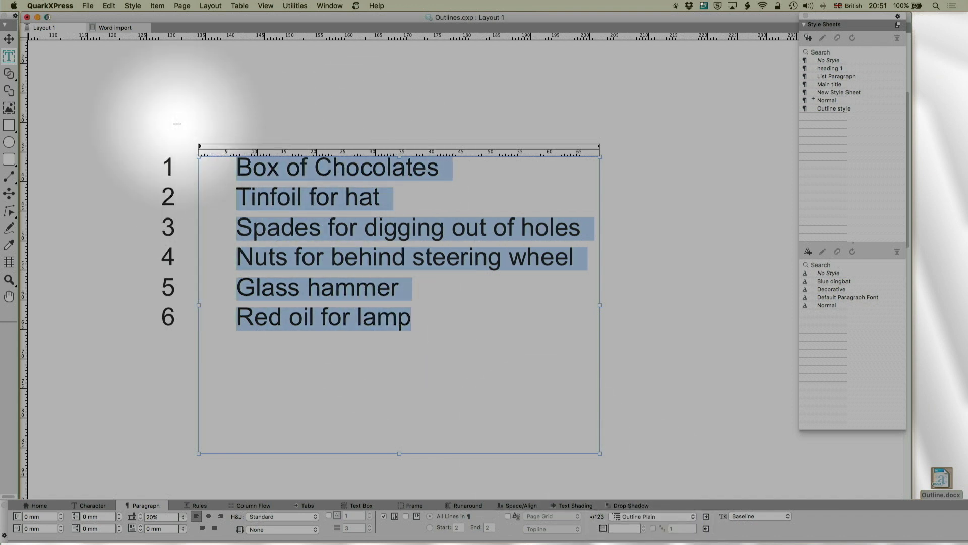
left_click(111, 29)
left_click(68, 26)
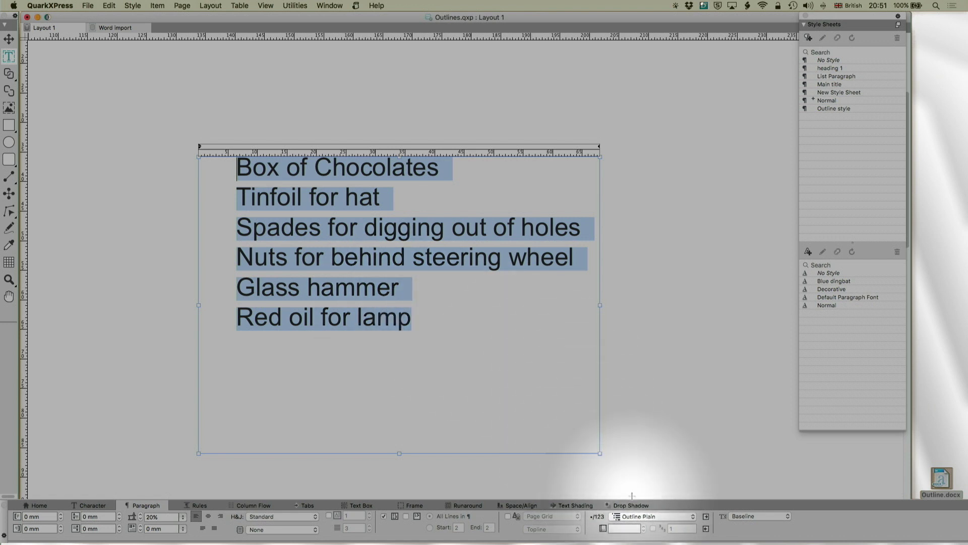
Try Outline Bullets Default on the selected list and settle on Outline Numbered Default.
left_click(642, 517)
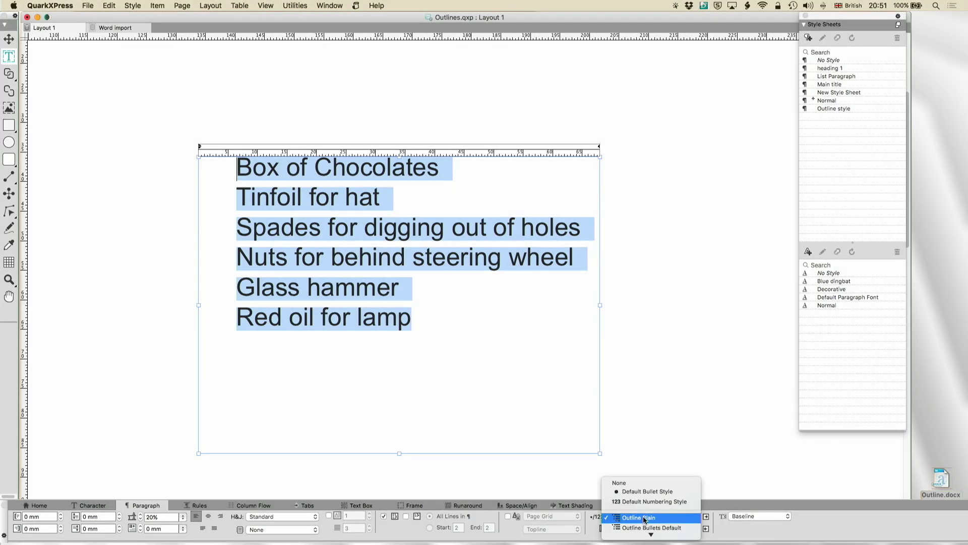
left_click(645, 525)
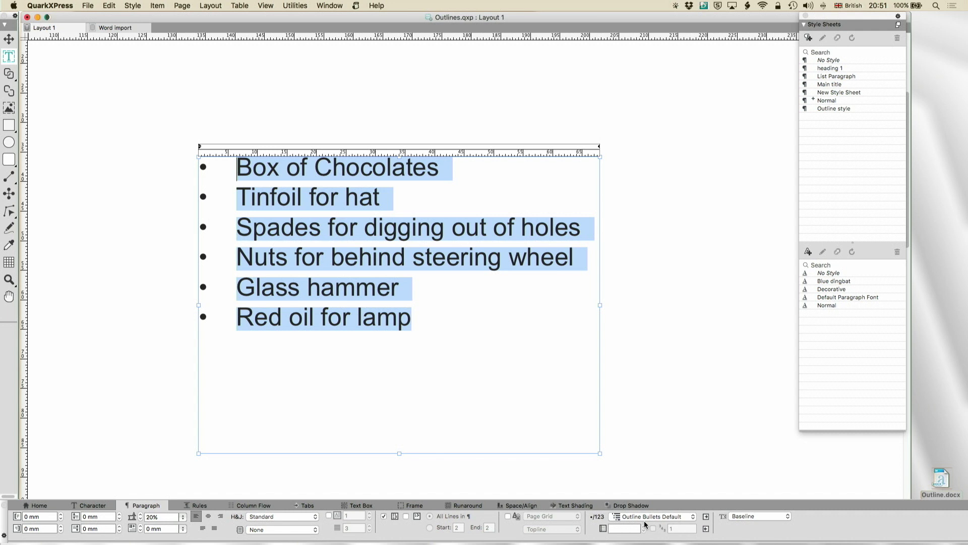
left_click(651, 517)
left_click(650, 527)
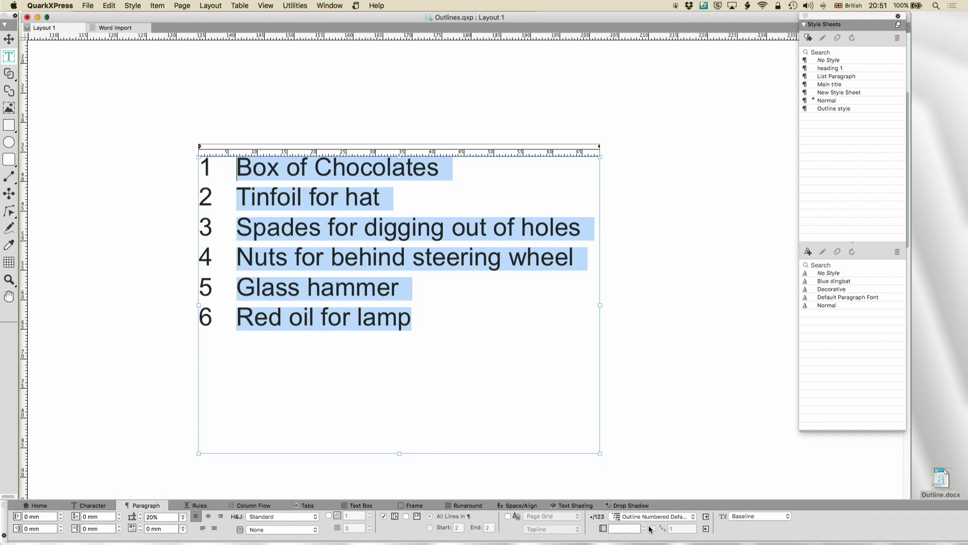
Increase the indent of the "Tinfoil for hat" item and return it to the top level.
left_click(280, 198)
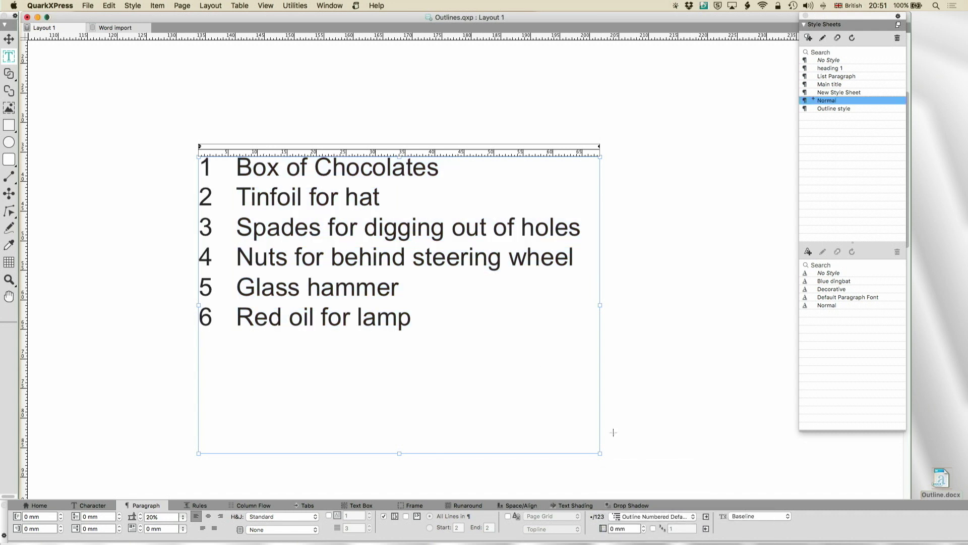
left_click(705, 516)
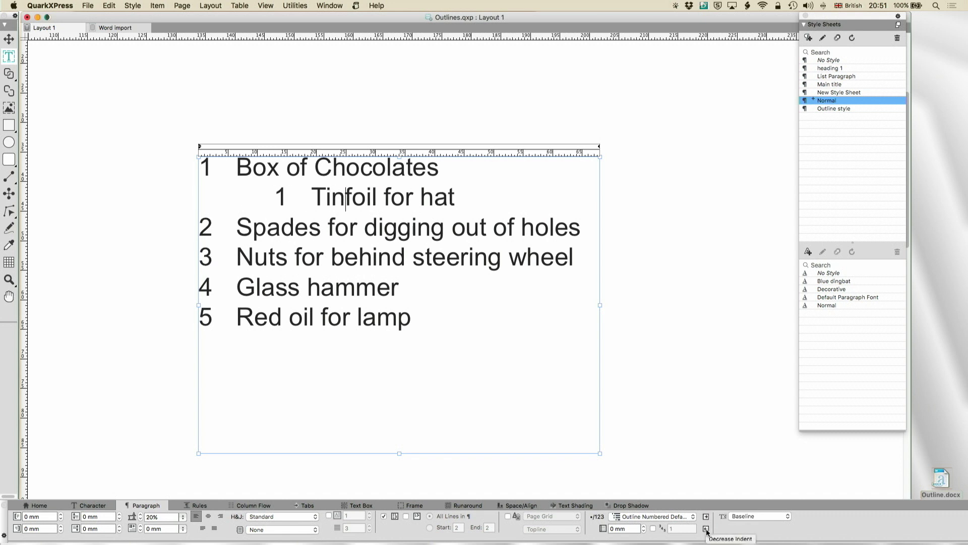
left_click(705, 528)
Apply Outline Bullets Default to "Tinfoil for hat", indent it one level and return it to the top level.
left_click(648, 518)
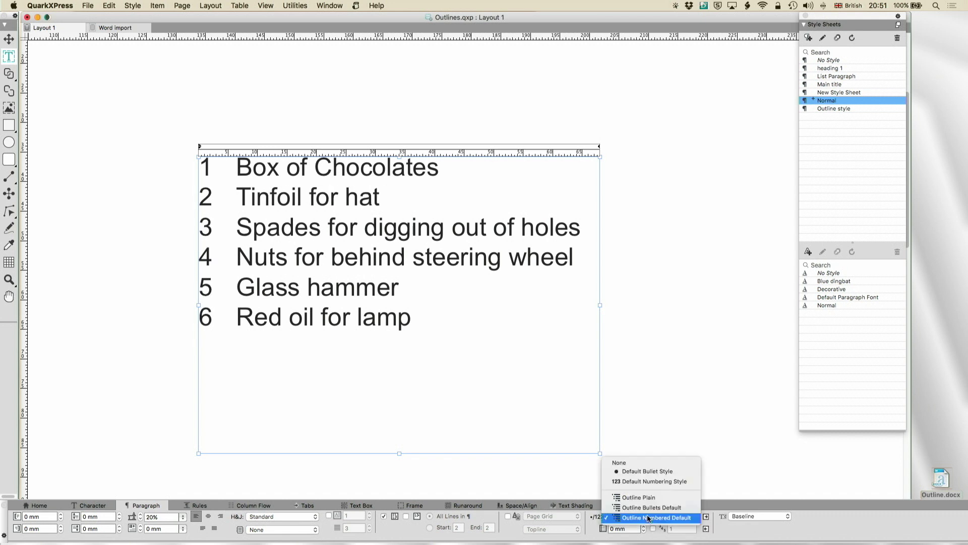
left_click(686, 513)
left_click(705, 517)
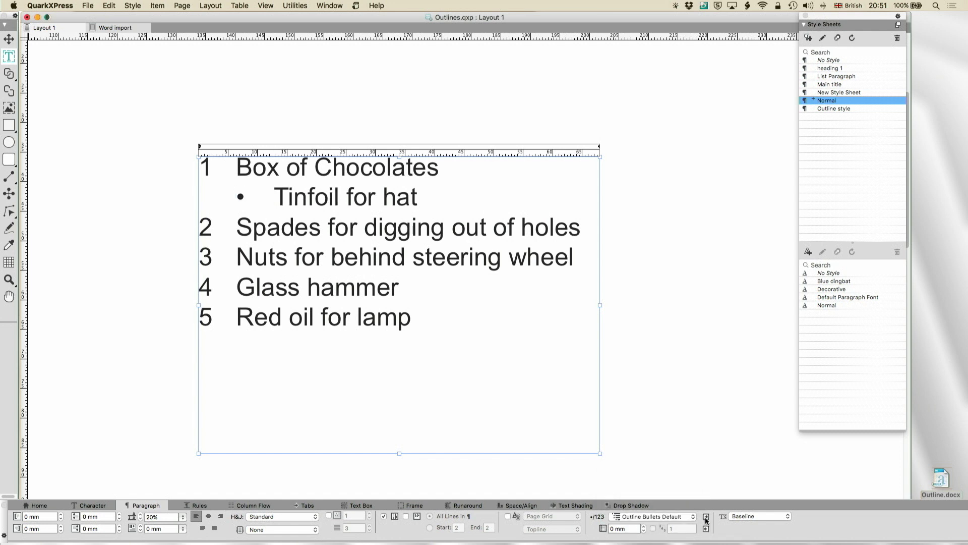
left_click(706, 529)
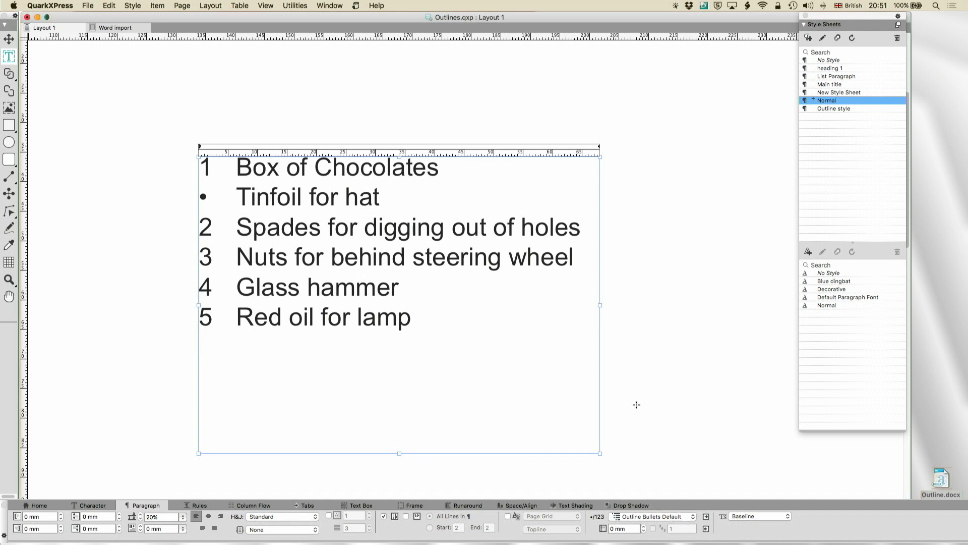
Hide the Measurements palette and display it again.
key("F9")
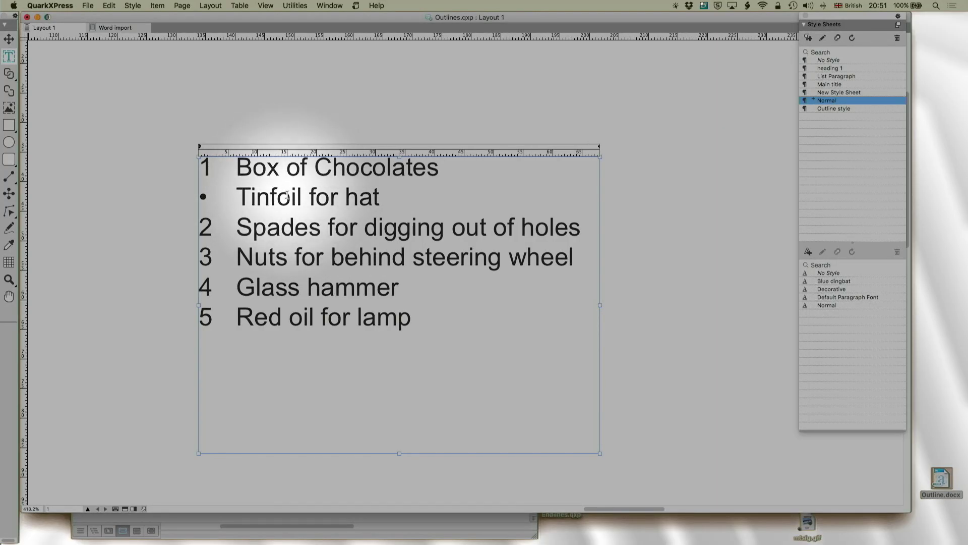
left_click(330, 5)
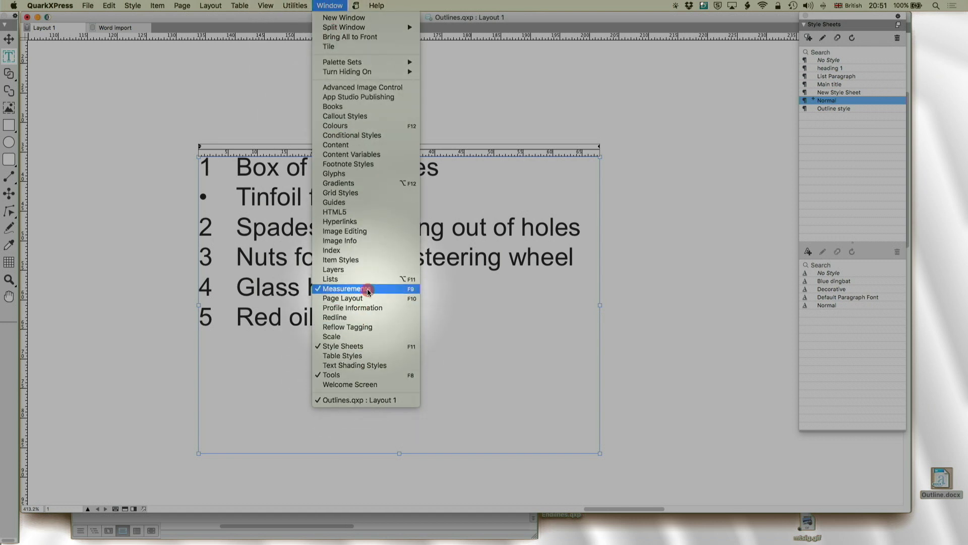
left_click(368, 290)
left_click(330, 6)
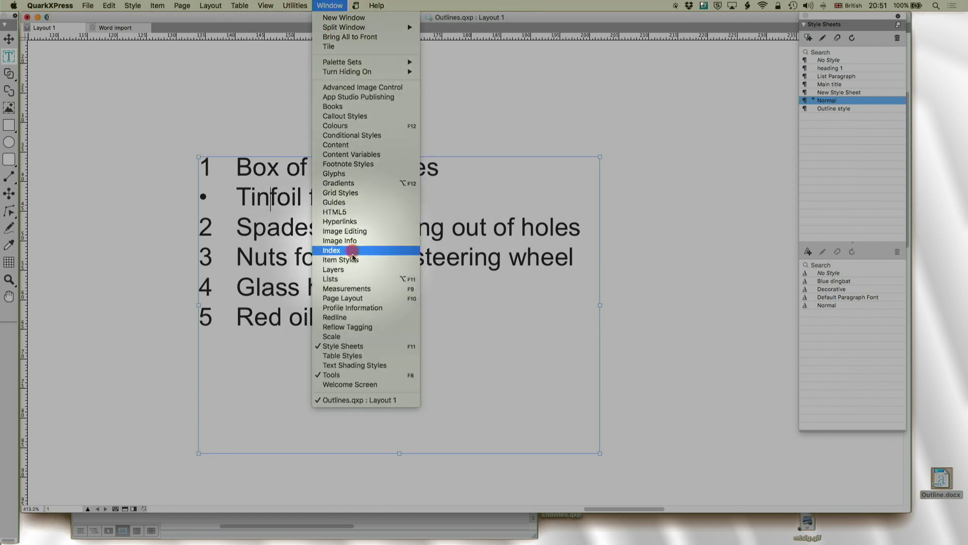
left_click(351, 288)
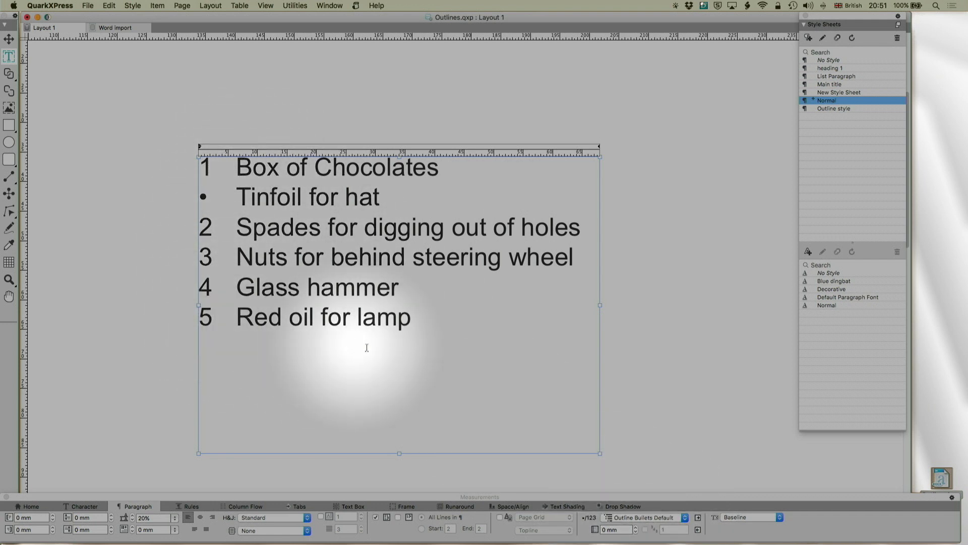
Apply Outline Numbered Default to the "Tinfoil for hat" item.
left_click(631, 518)
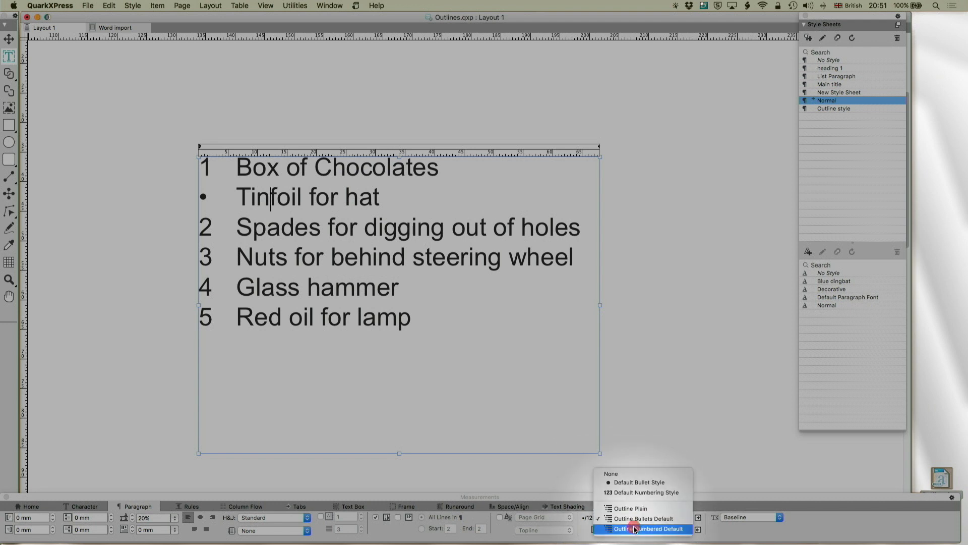
left_click(634, 528)
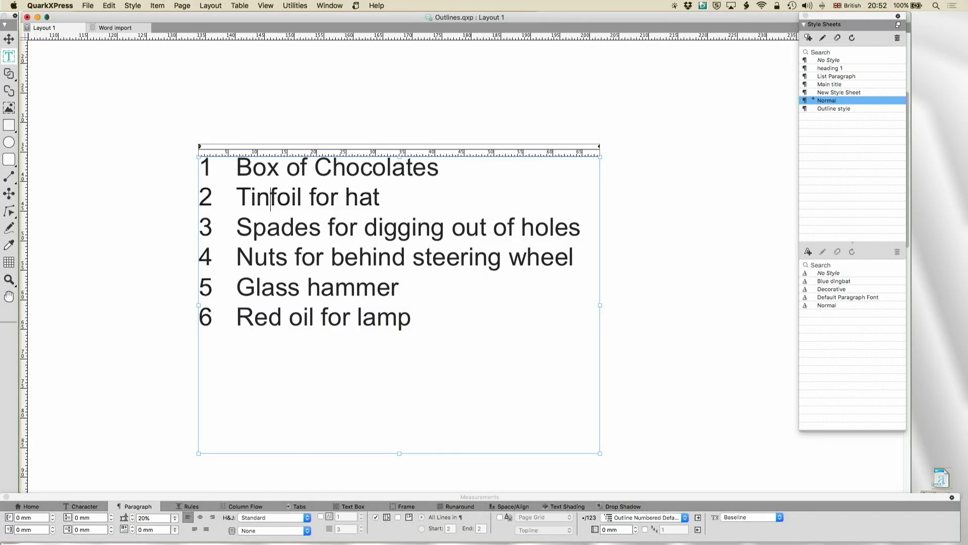
Indent the "Tinfoil for hat" item several levels and bring it back to the top level, two times over.
key("super+slash")
key("super+slash")
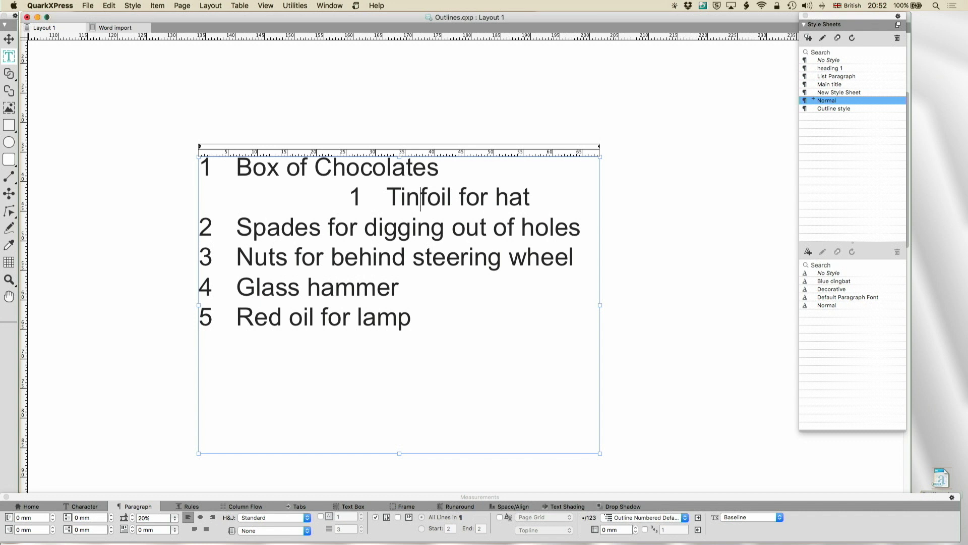
key("super+alt+slash")
key("super+alt+slash")
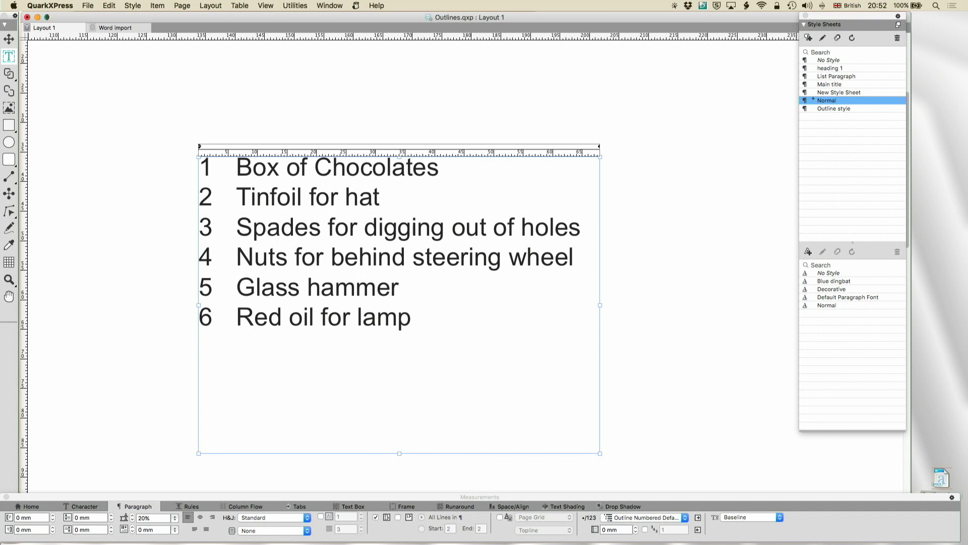
key("super+slash")
key("super+slash")
key("super+slash")
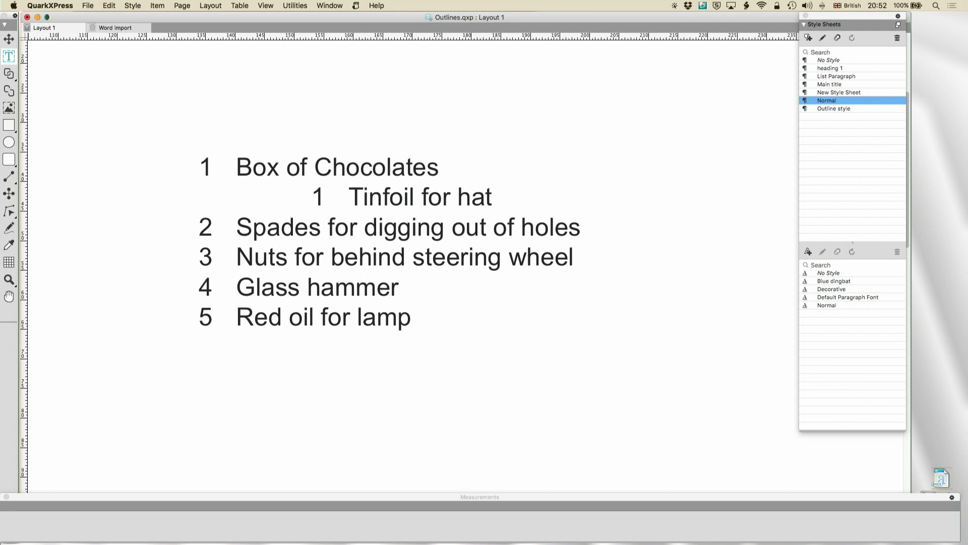
left_click(334, 203)
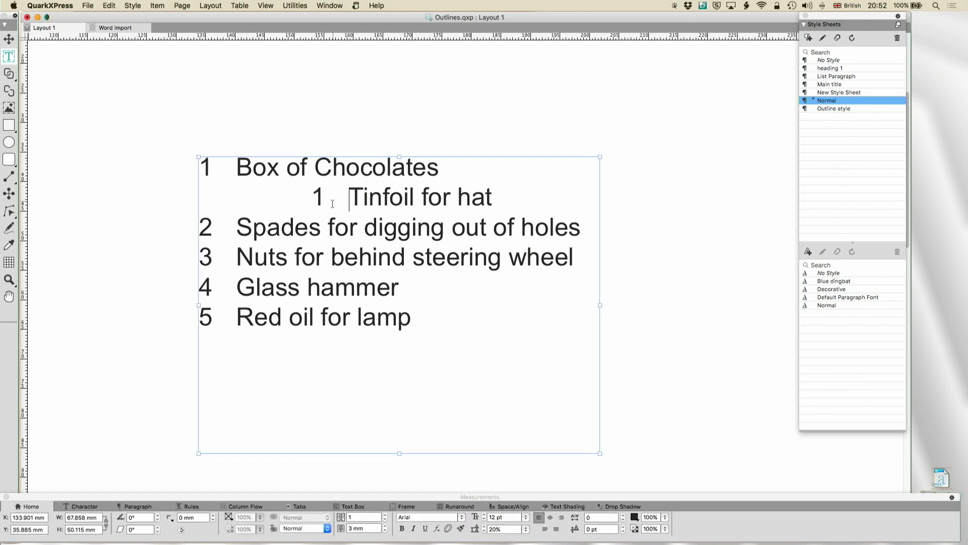
key("super+alt+slash")
key("super+alt+slash")
key("super+alt+slash")
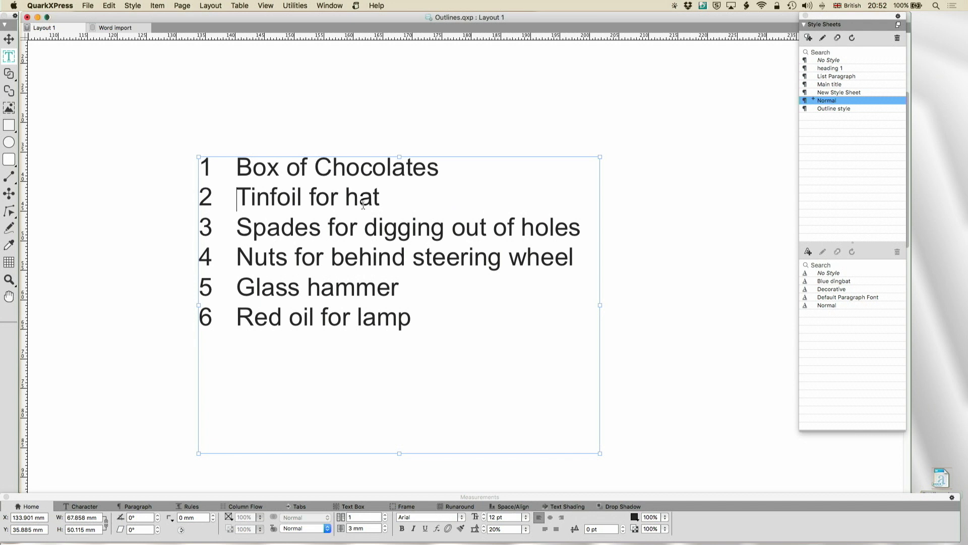
Open the Word import layout, show its text box's paragraph settings and import Outline.docx from the desktop into the box.
left_click(125, 29)
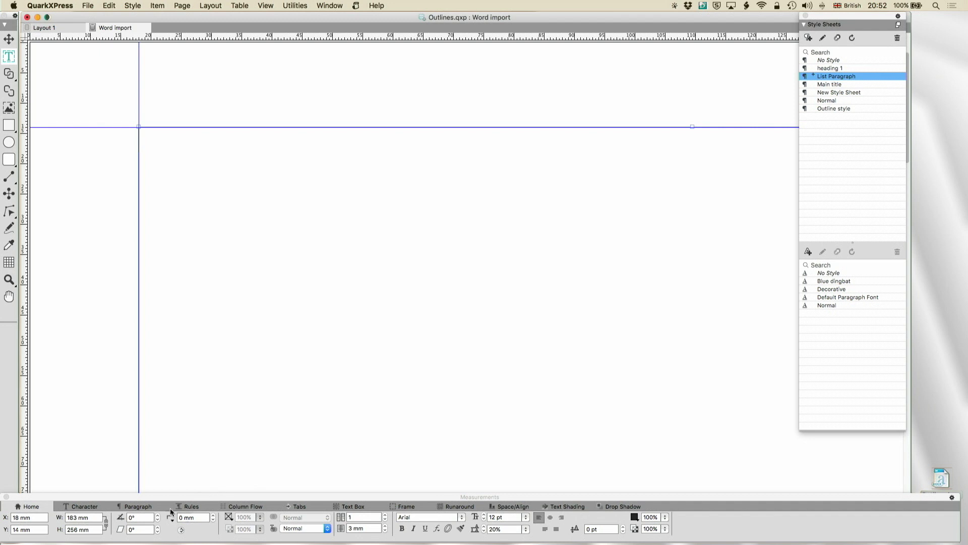
left_click(148, 507)
left_click(637, 512)
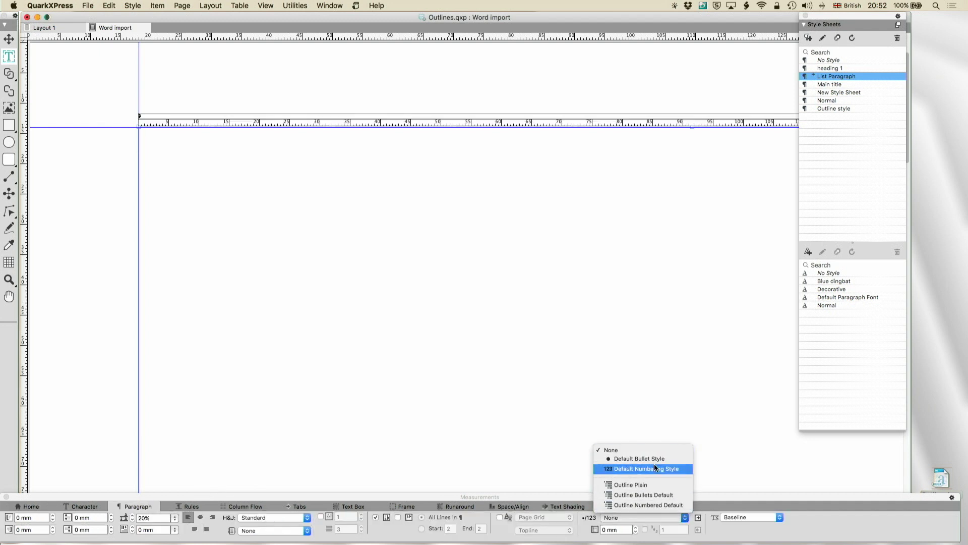
left_click(549, 444)
left_click_drag(946, 483, 361, 252)
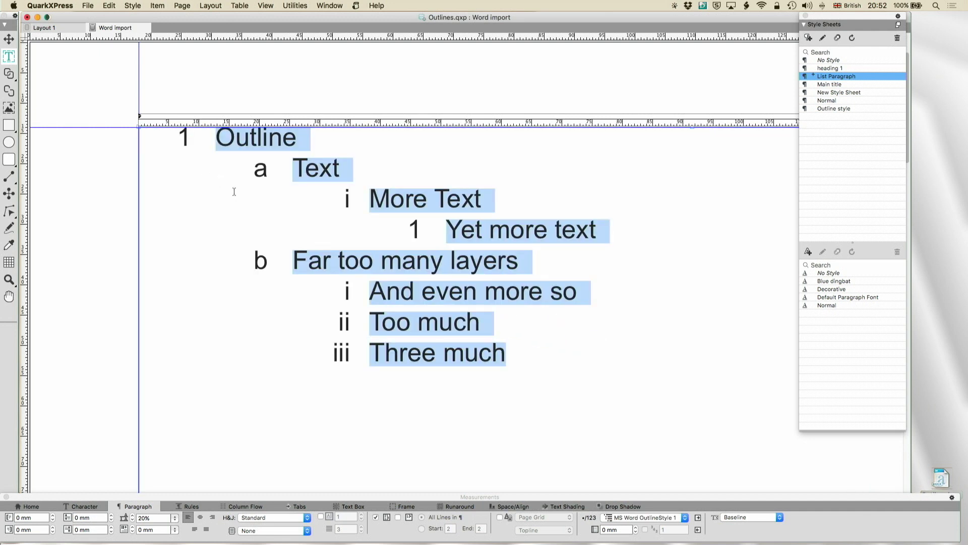
Switch to Word, place the Outline.docx window beside the imported text to compare the outlines, and return to QuarkXPress.
key("super+Tab")
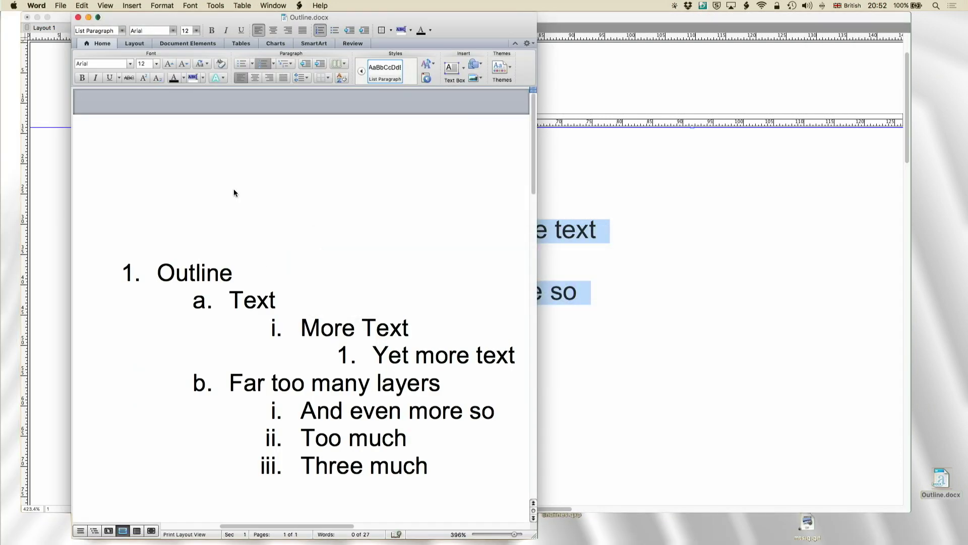
scroll(220, 229, "down", 2)
left_click_drag(240, 15, 608, 27)
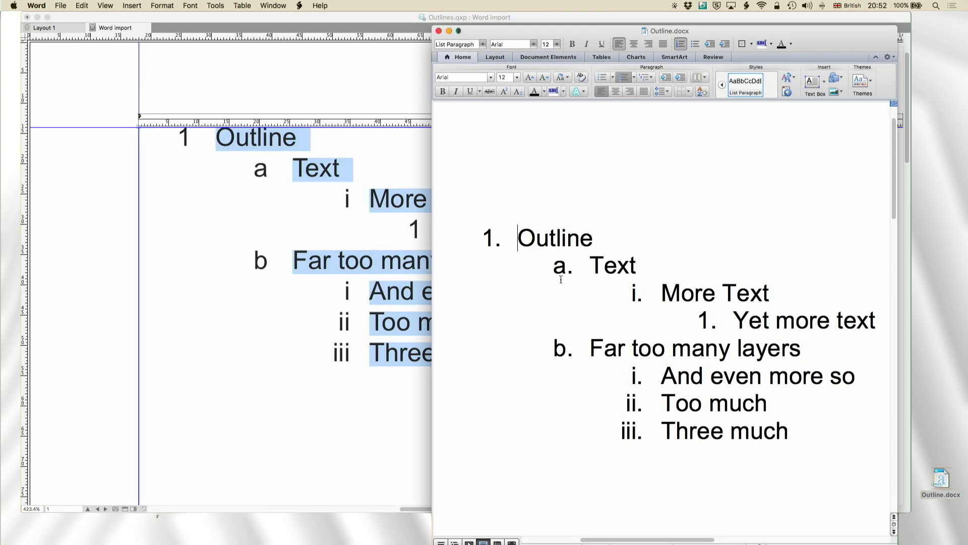
left_click(513, 227)
left_click(506, 18)
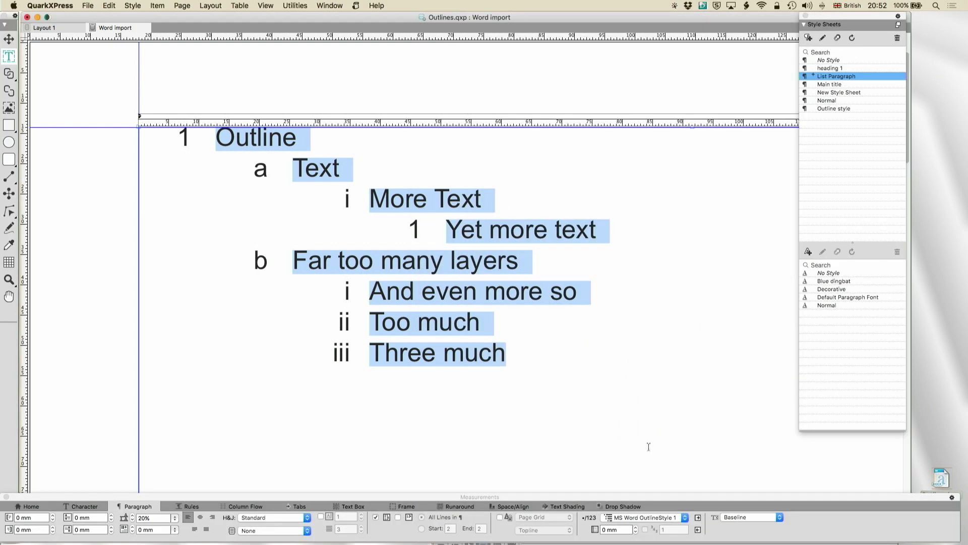
Show the bullet, numbering and outline styles available for the imported text.
left_click(642, 518)
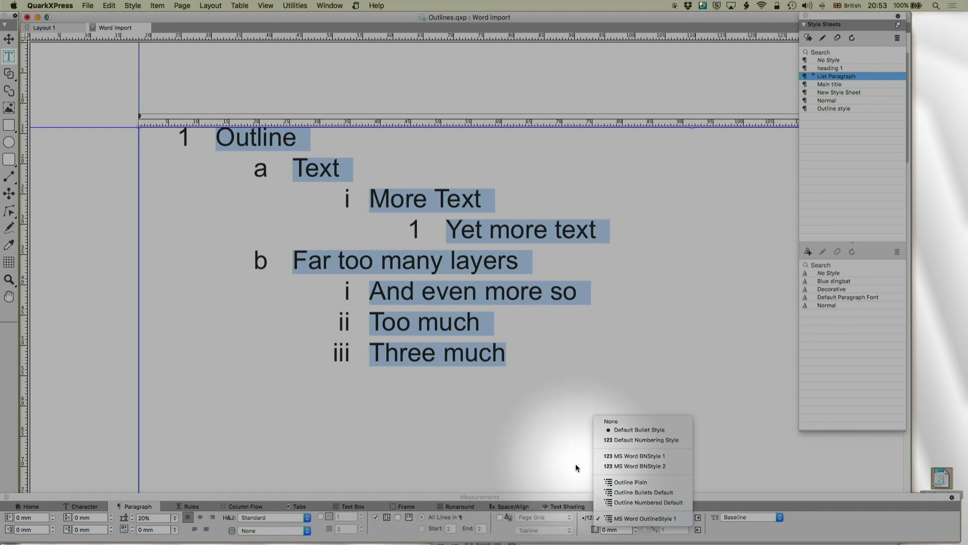
left_click(554, 461)
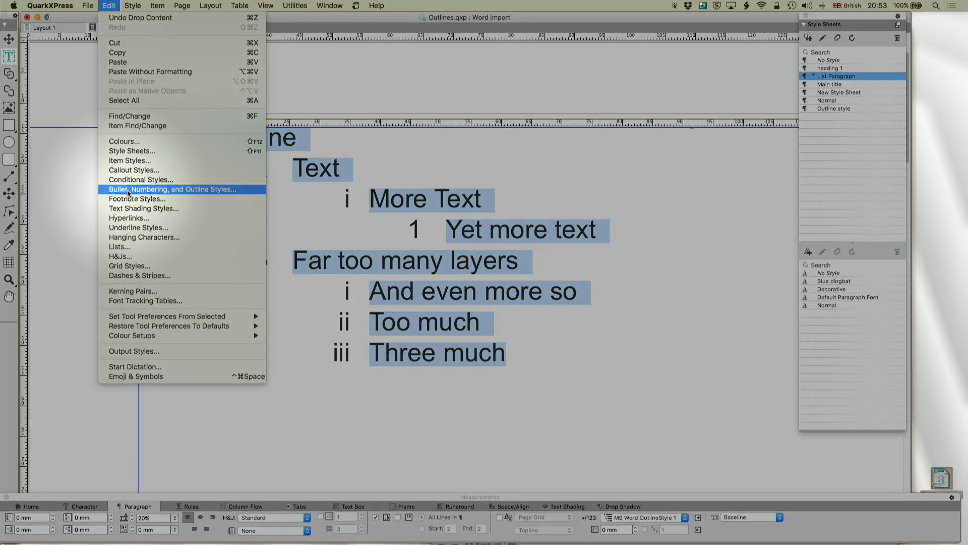
Create a new outline style and assign Default Numbering Style to its level 1.
left_click(142, 191)
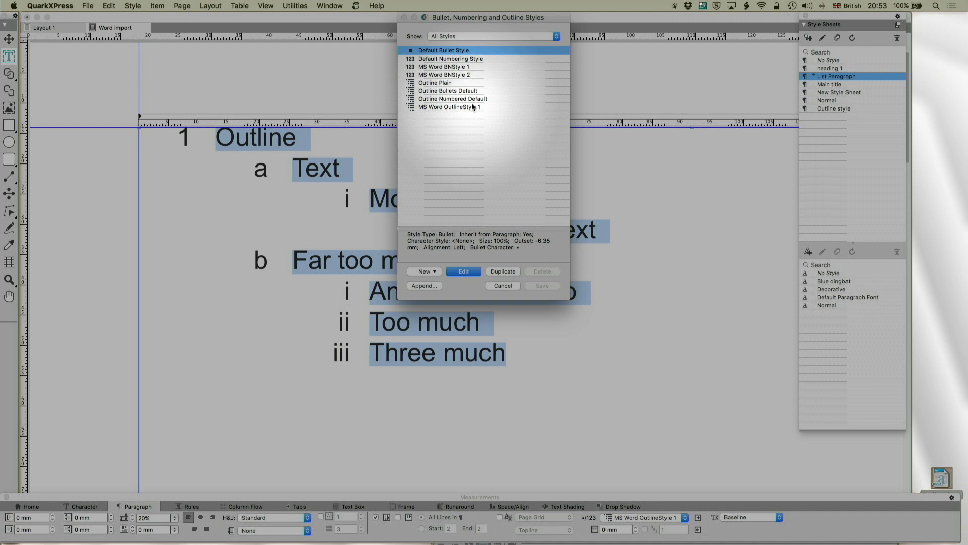
left_click(437, 272)
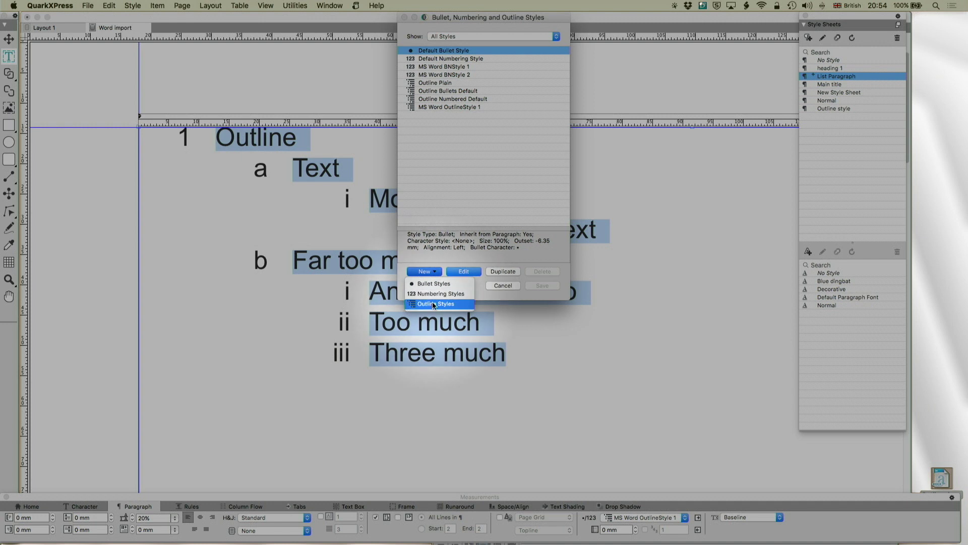
left_click(433, 303)
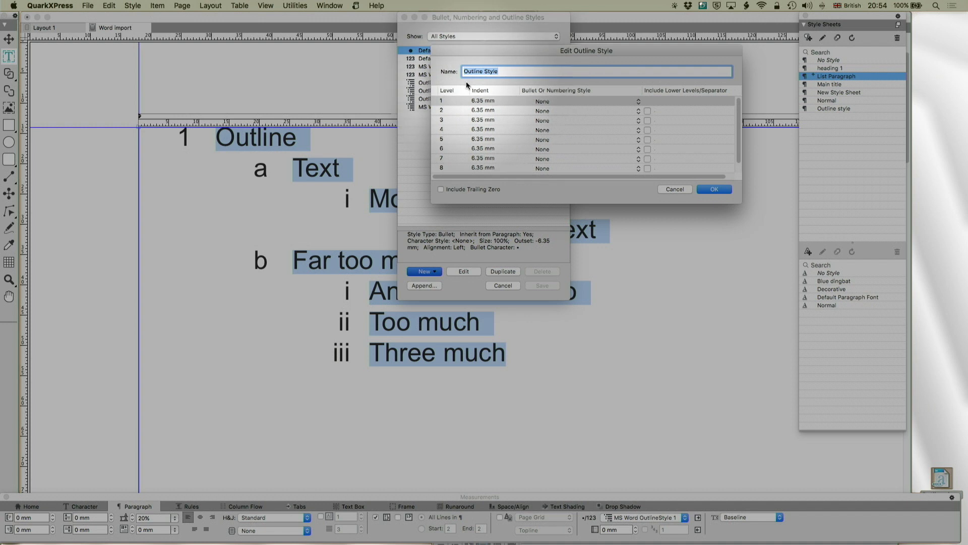
left_click(625, 100)
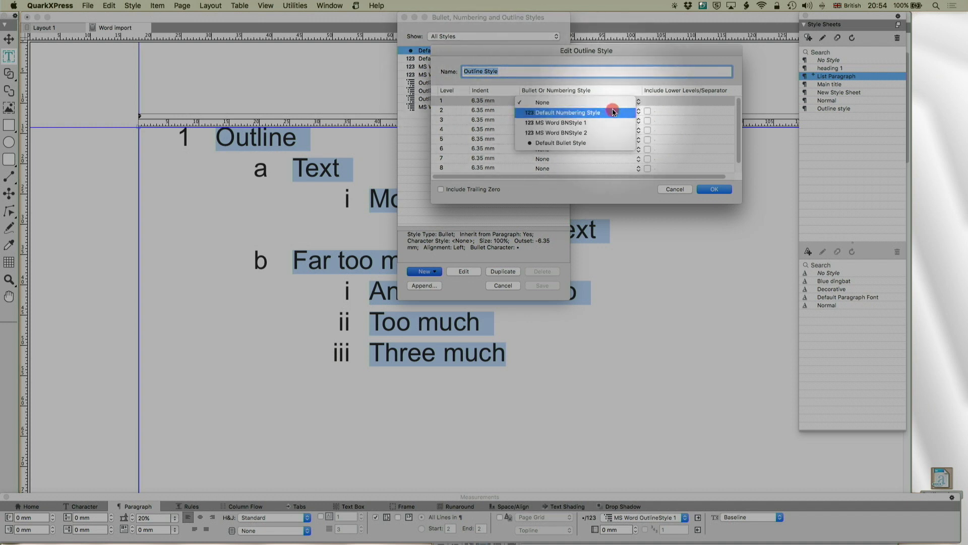
left_click(612, 112)
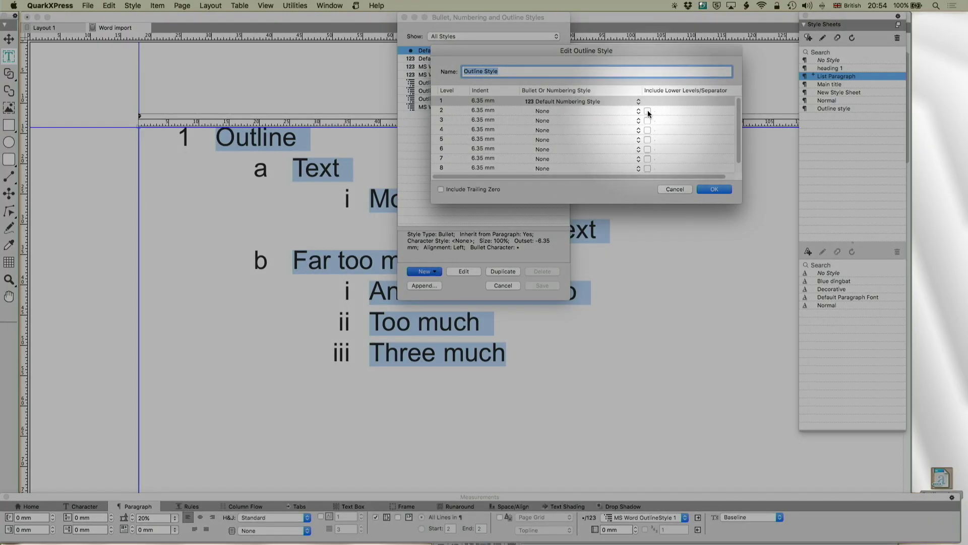
Assign Default Numbering Style to level 2 and MS Word BNStyle 1 to level 3, with lower levels not included for either.
left_click(648, 111)
left_click(667, 111)
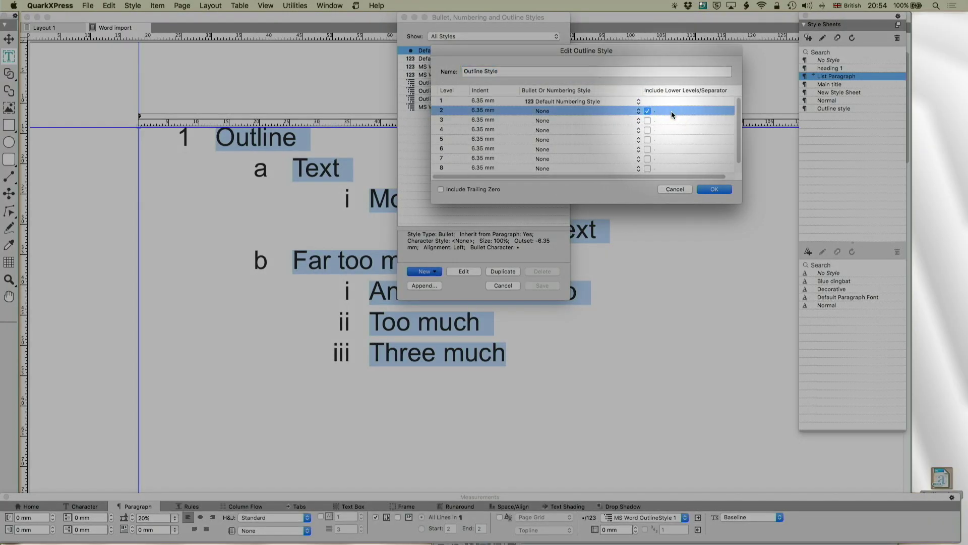
left_click(625, 110)
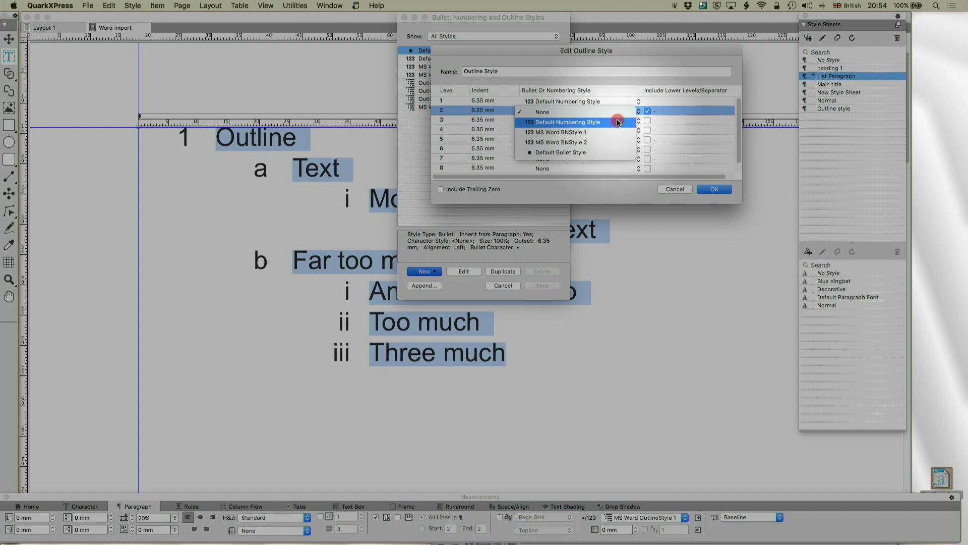
left_click(619, 122)
left_click(634, 120)
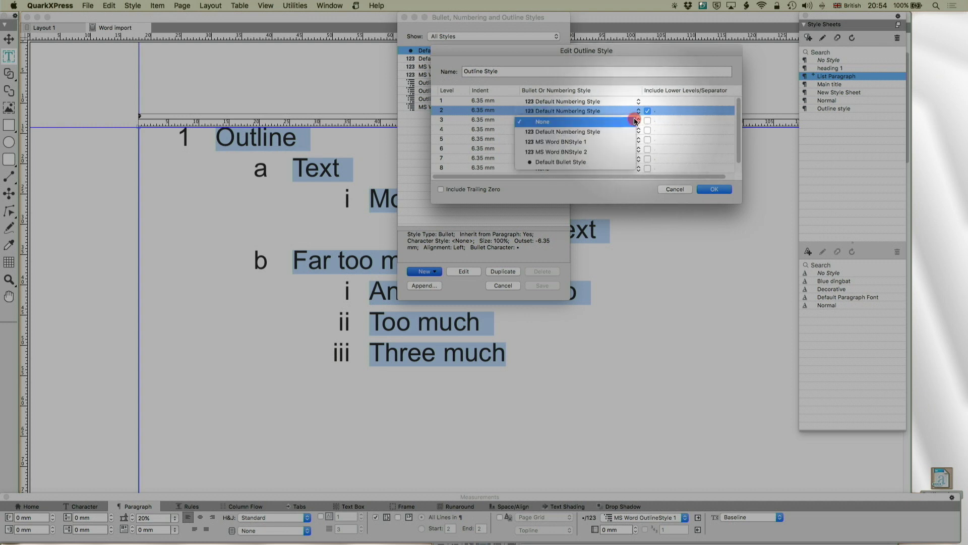
left_click(600, 144)
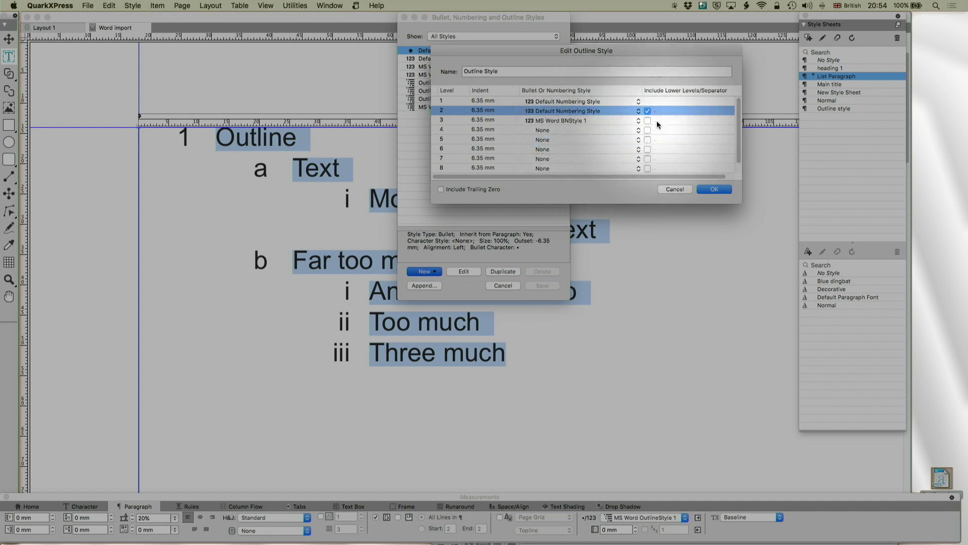
left_click(654, 119)
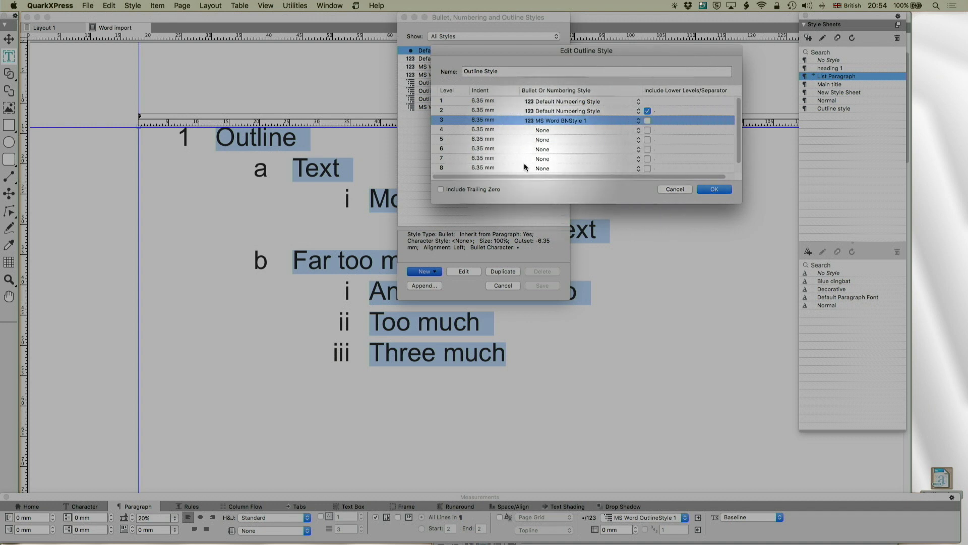
left_click(648, 111)
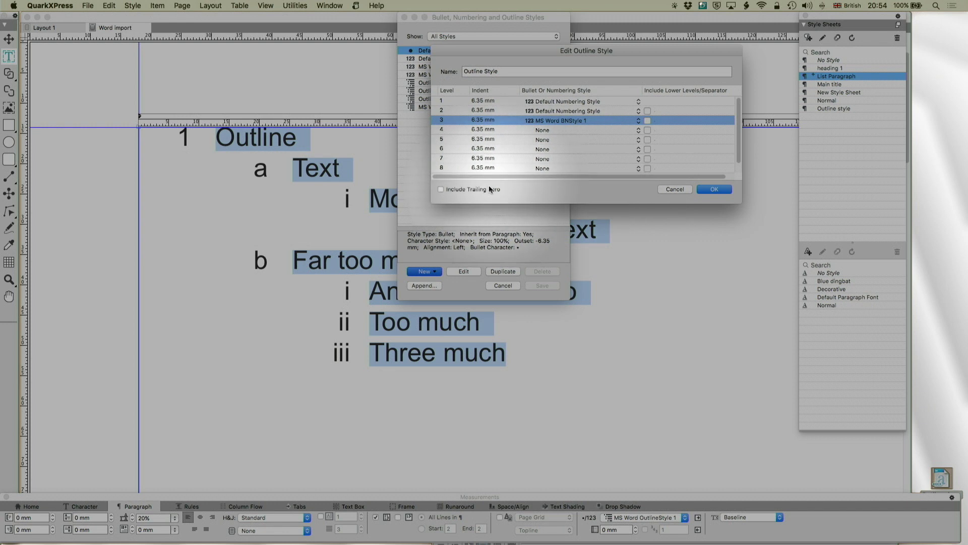
Save the new outline style and apply it to the selected imported text.
left_click(722, 190)
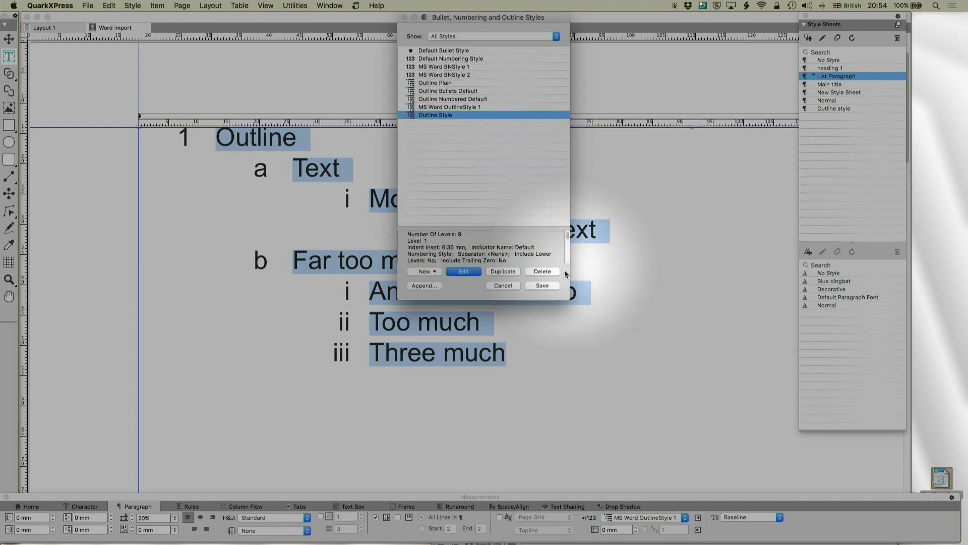
left_click(543, 285)
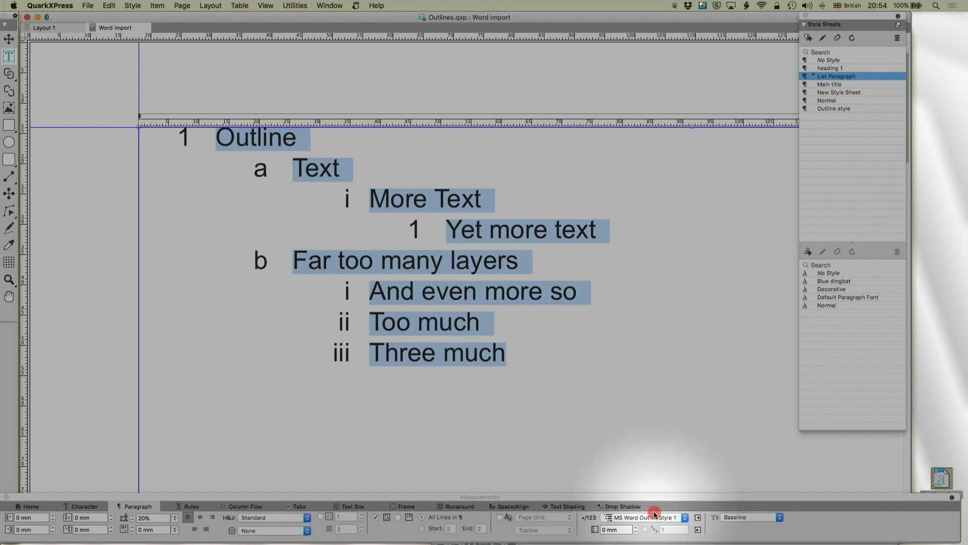
left_click(640, 514)
left_click(636, 529)
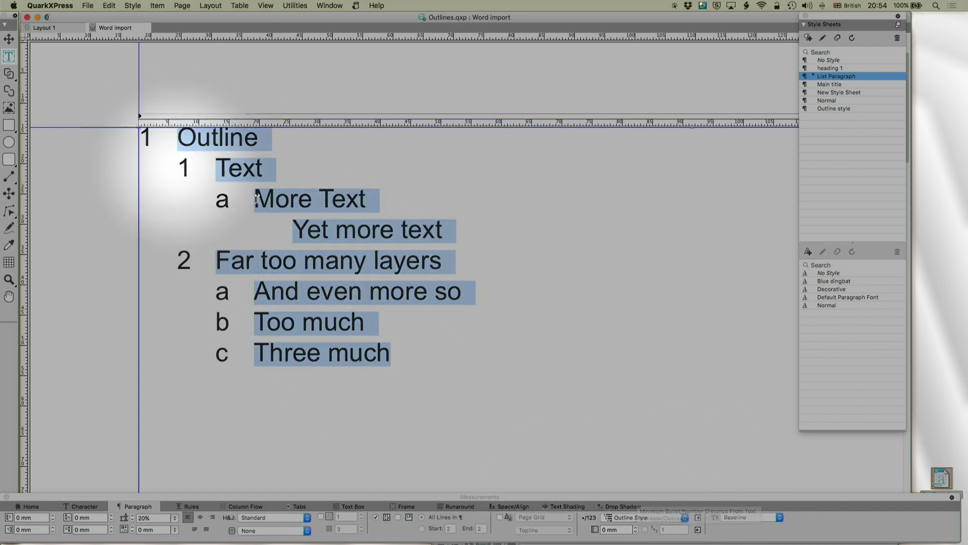
Edit Outline Style to include lower levels for levels 2 and 3, and save the change.
left_click(109, 6)
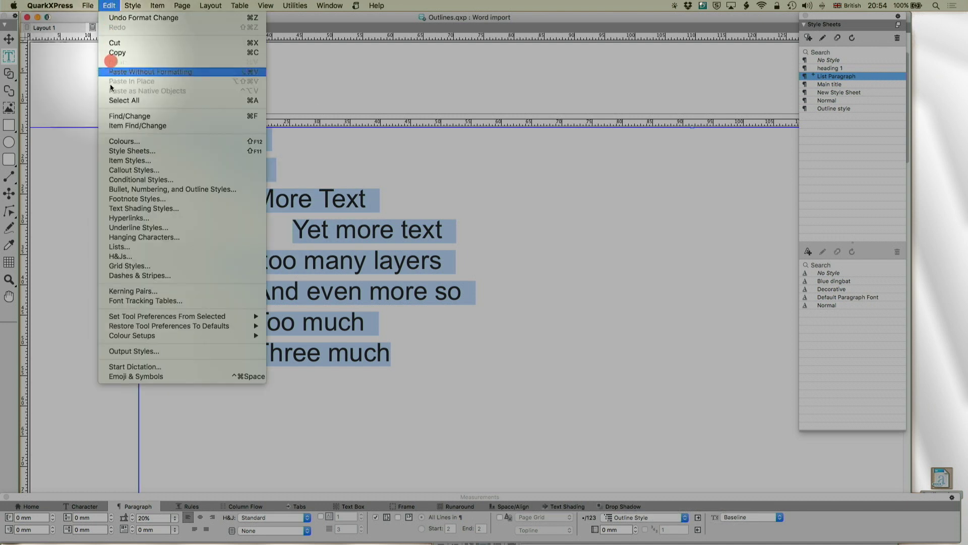
left_click(130, 189)
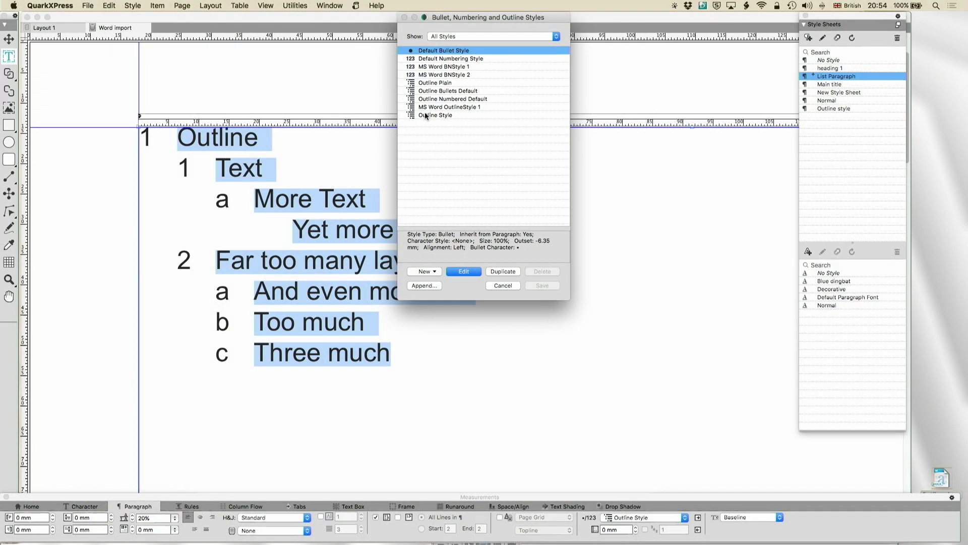
left_click(424, 114)
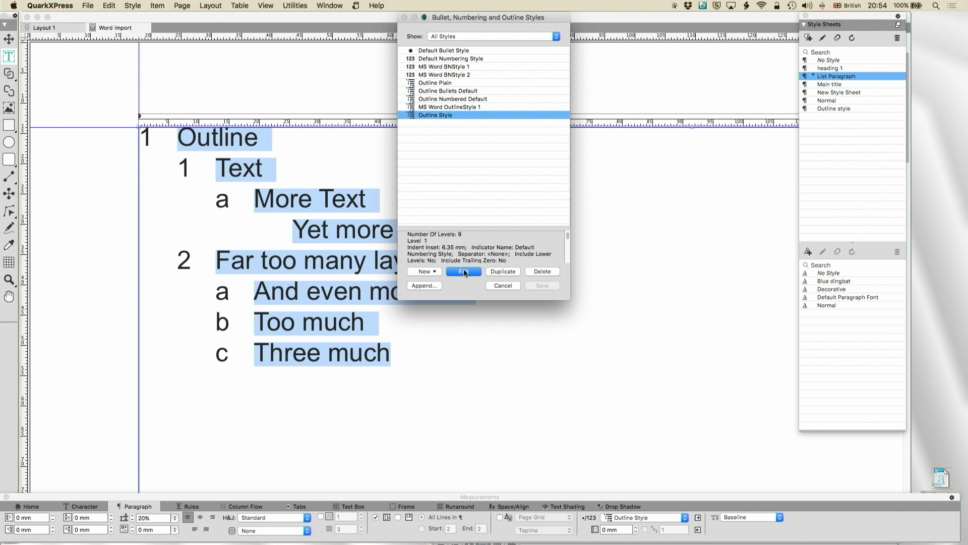
left_click(464, 273)
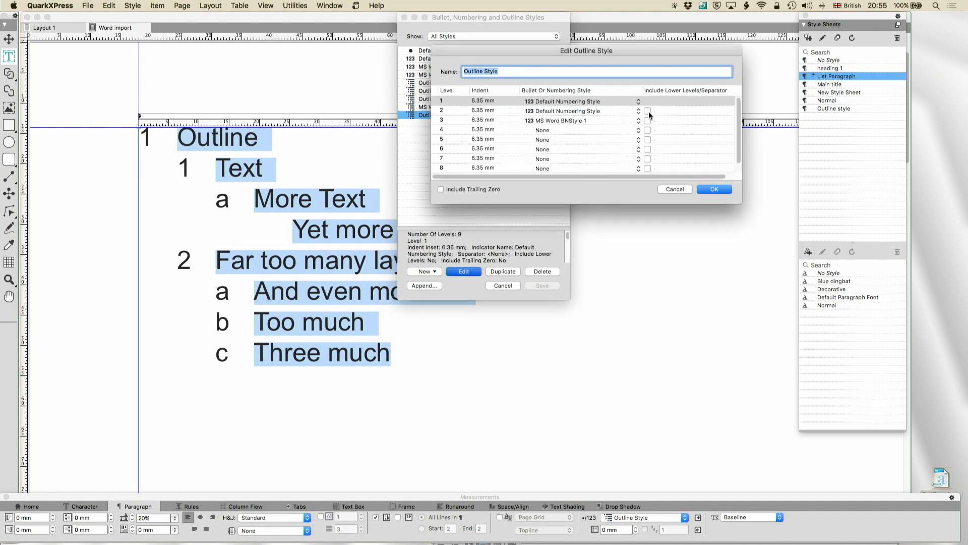
left_click(648, 111)
left_click(713, 189)
left_click(542, 286)
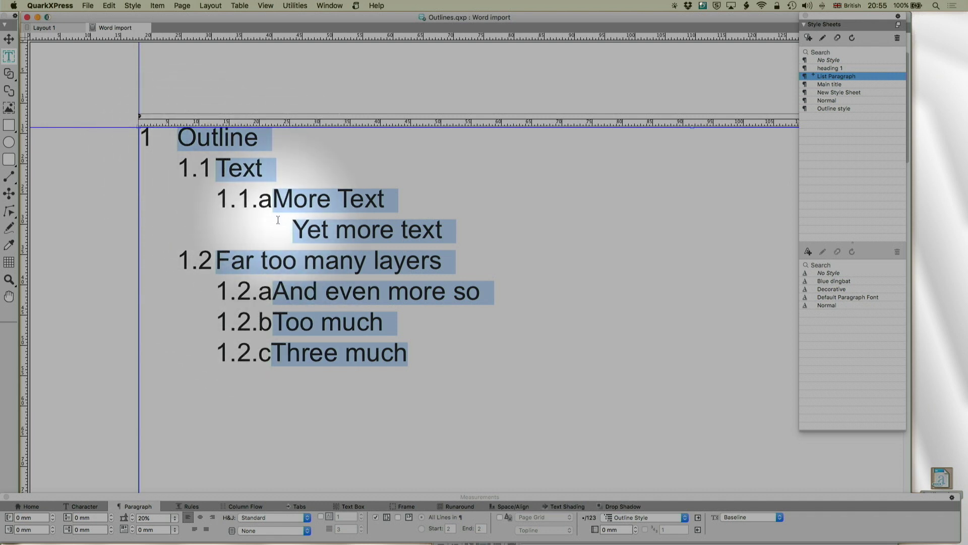
Turn on Include Trailing Zero for Outline Style and save the change.
left_click(109, 5)
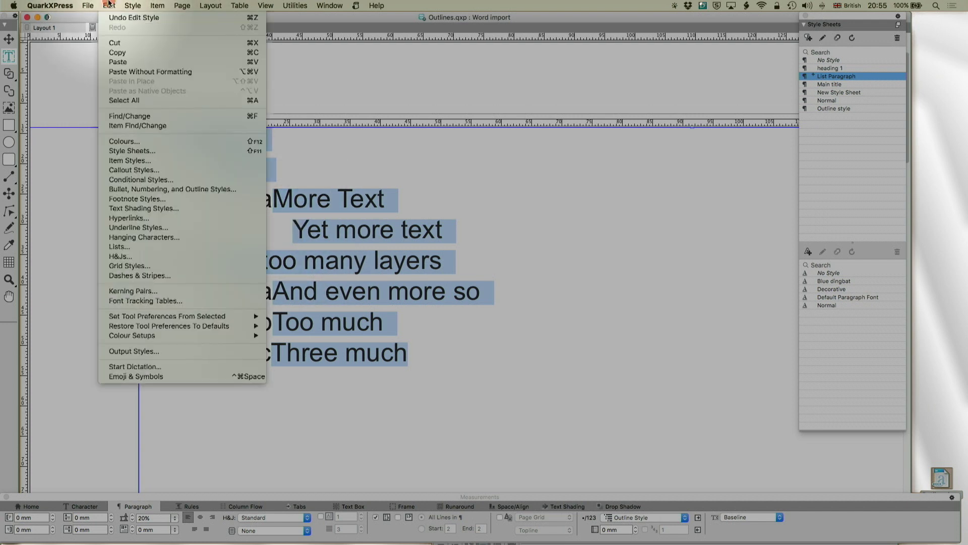
left_click(138, 191)
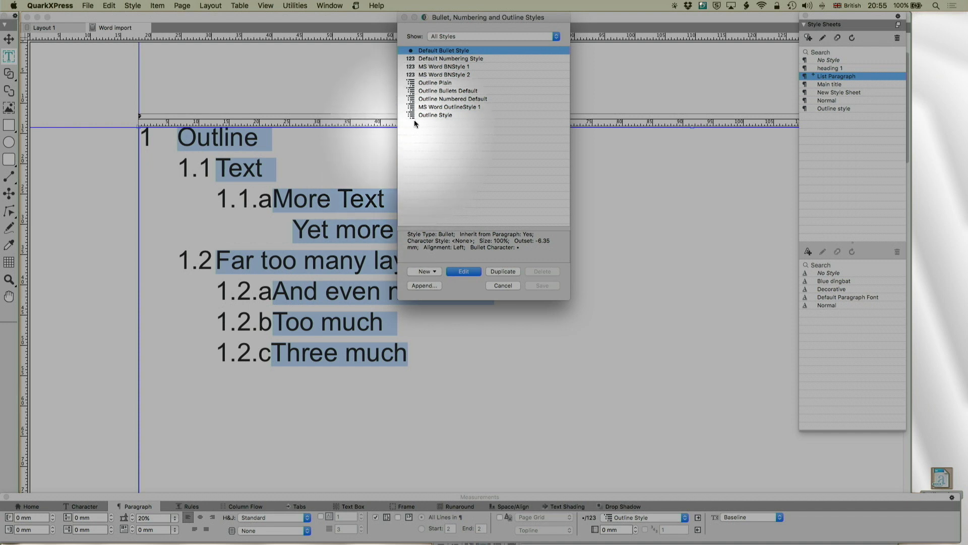
left_click(464, 272)
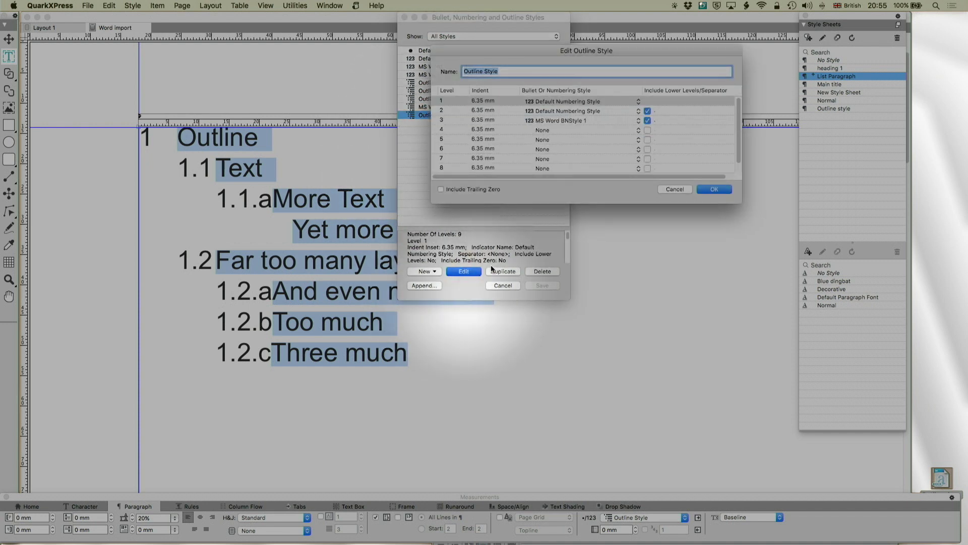
left_click(442, 188)
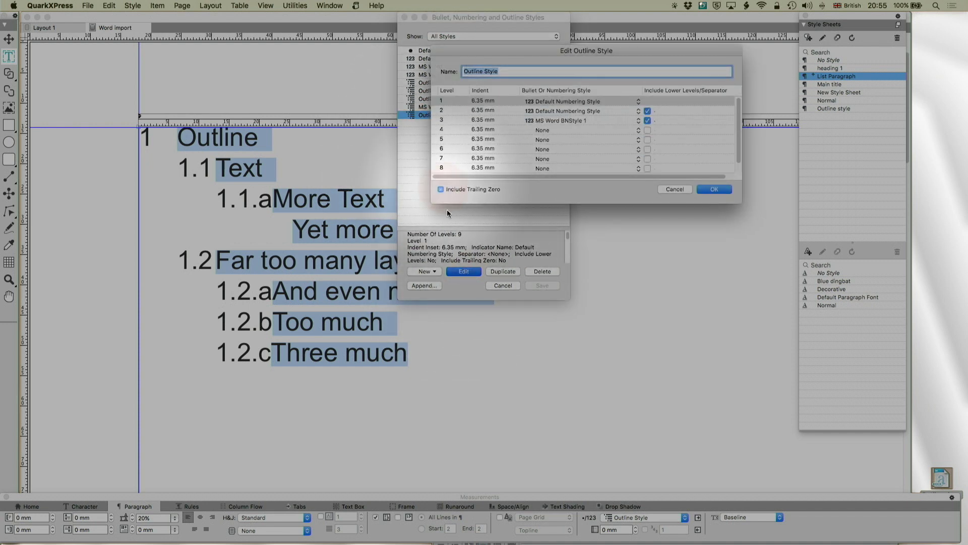
left_click(708, 189)
left_click(553, 282)
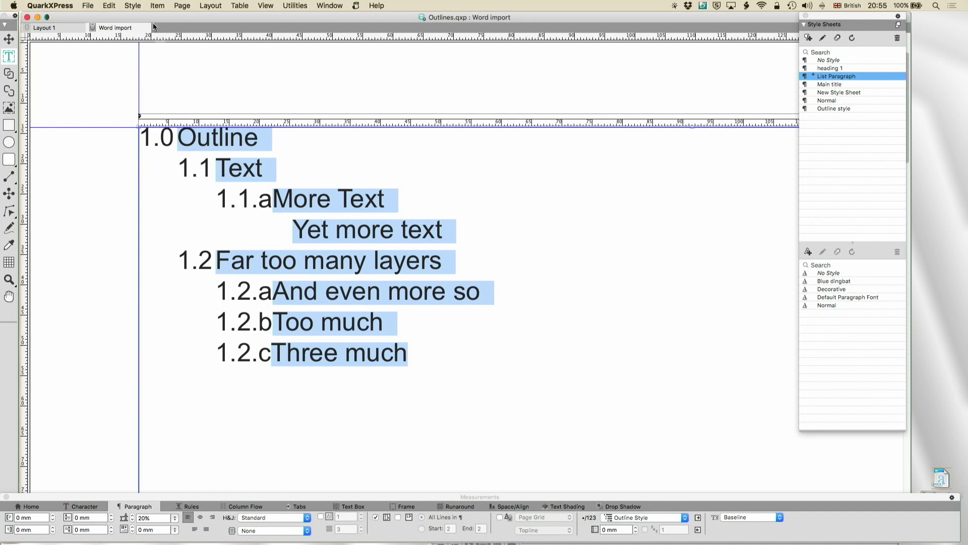
Create a new bullet style and name it "Quark demo bullet".
left_click(133, 5)
left_click(132, 6)
left_click(87, 5)
mouse_move(107, 4)
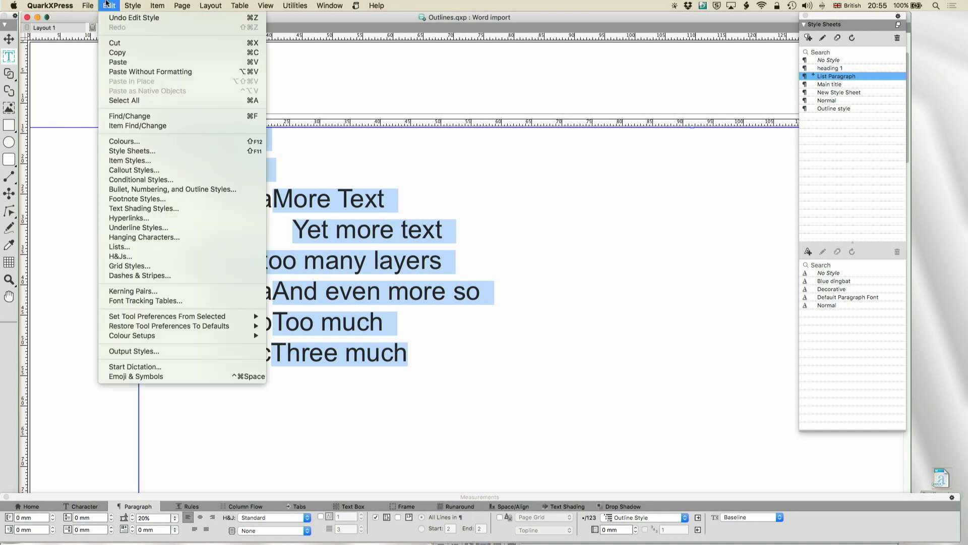
left_click(121, 189)
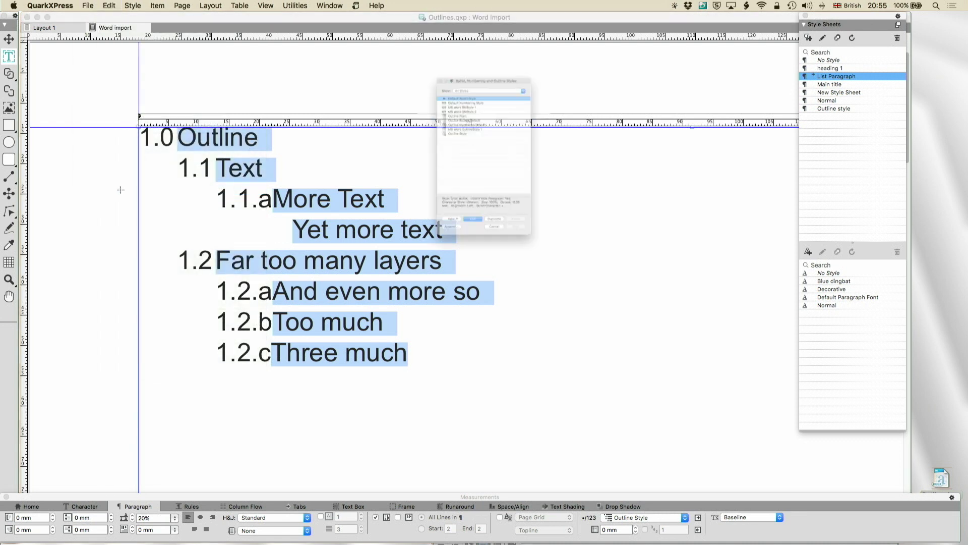
left_click(428, 271)
left_click(432, 284)
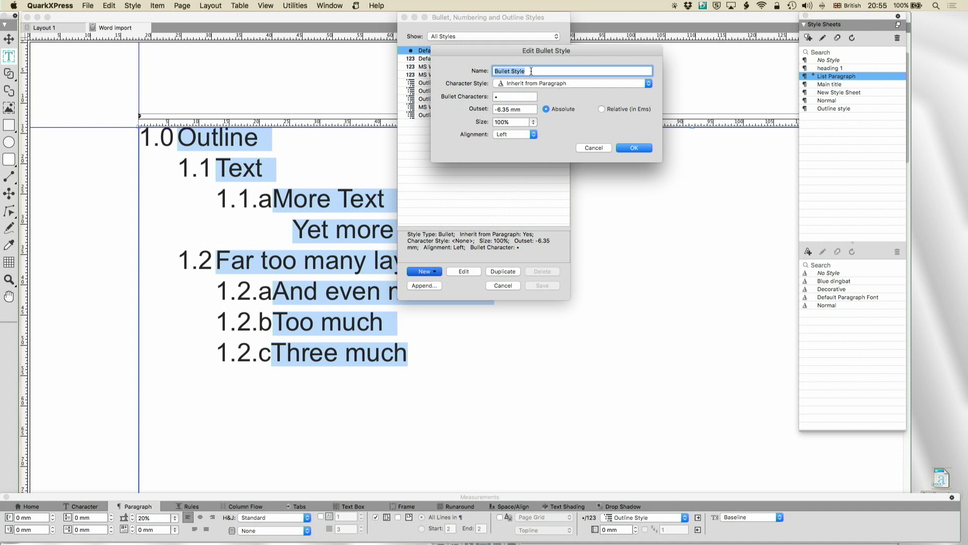
type("Quark demo bullet")
Review the bullet's character style choices and switch its outset to Relative (in Ems) and back to Absolute.
left_click(531, 83)
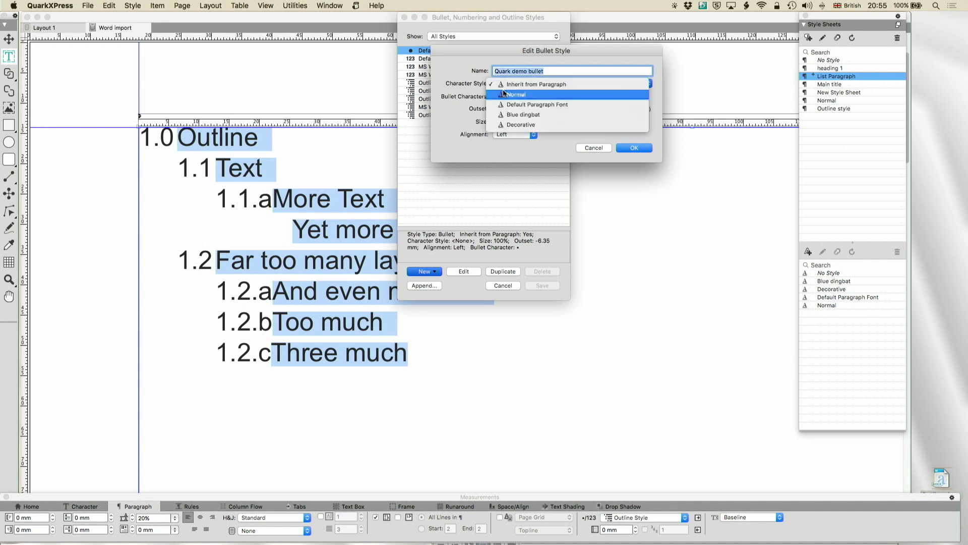
left_click(471, 80)
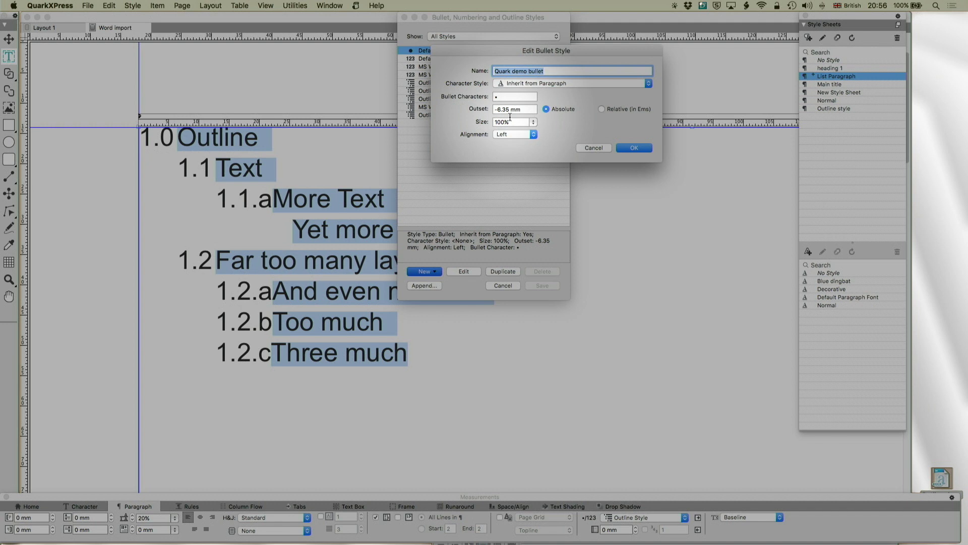
left_click(602, 109)
left_click(547, 109)
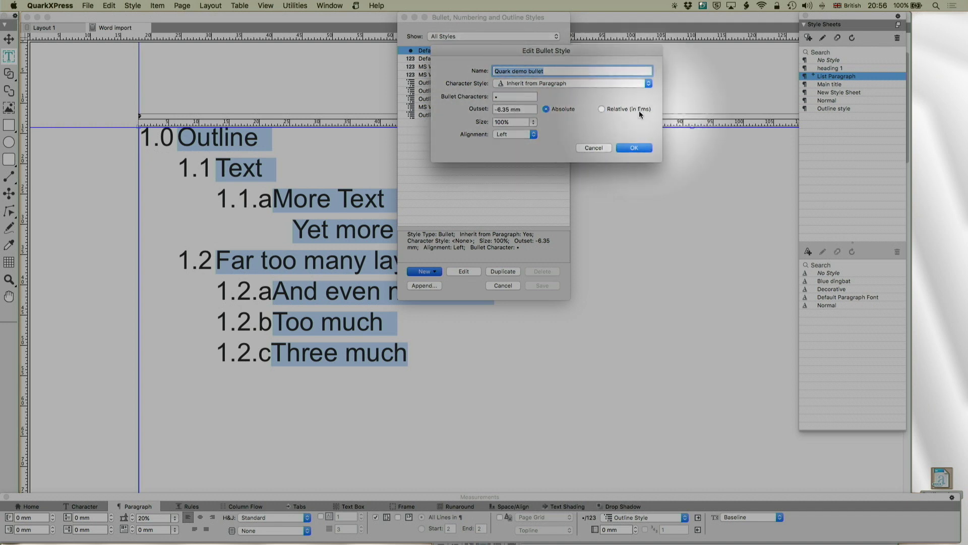
left_click(601, 109)
left_click(546, 109)
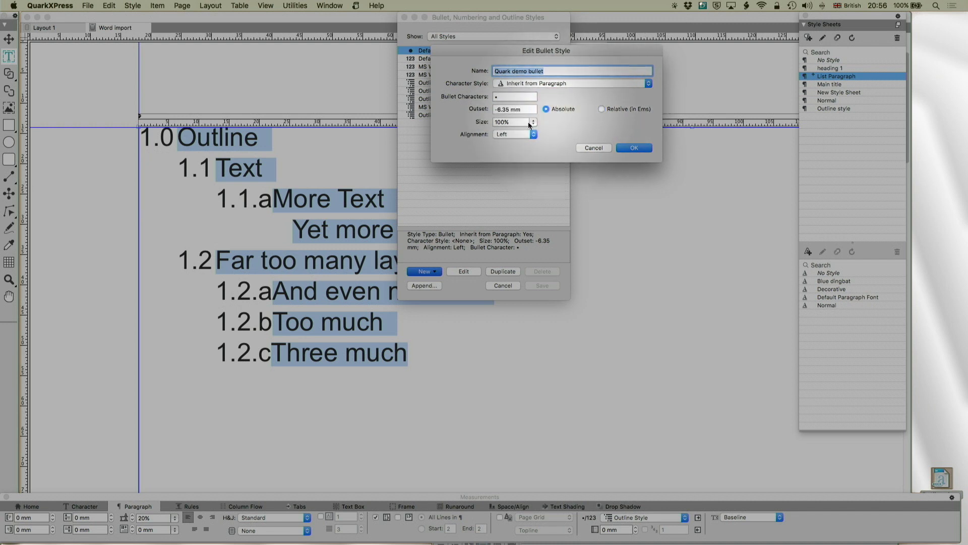
Save Quark demo bullet with a size of 210% and left alignment, and apply it to the selected list.
double_click(514, 122)
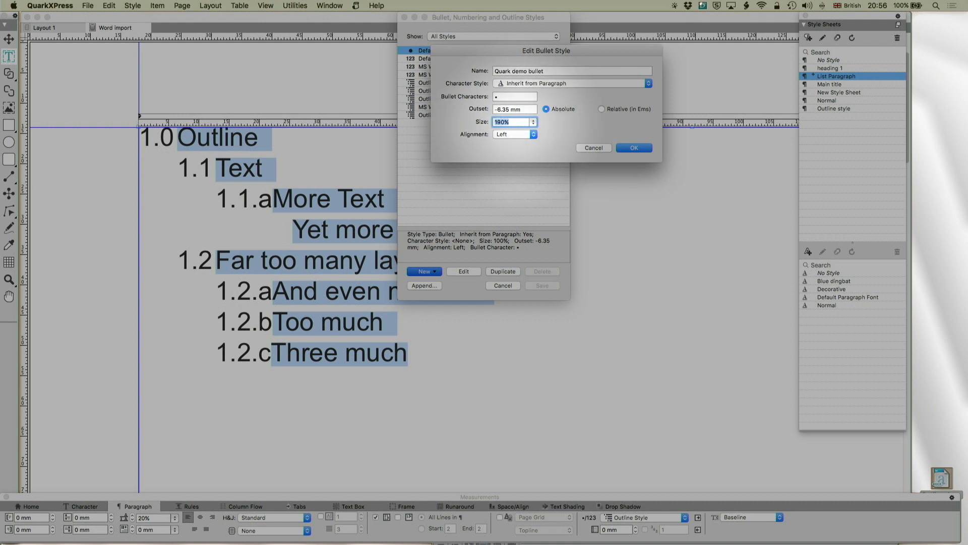
left_click(518, 133)
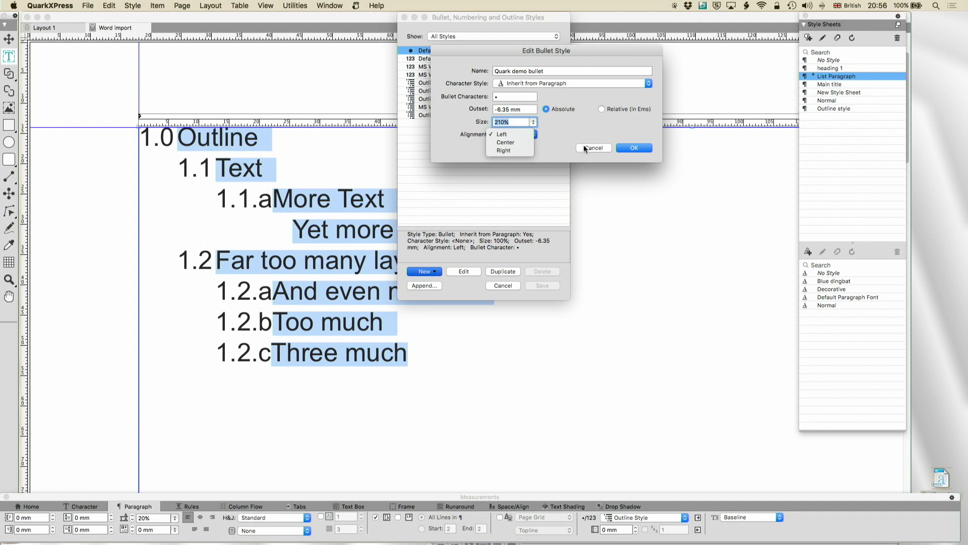
left_click(629, 130)
left_click(627, 147)
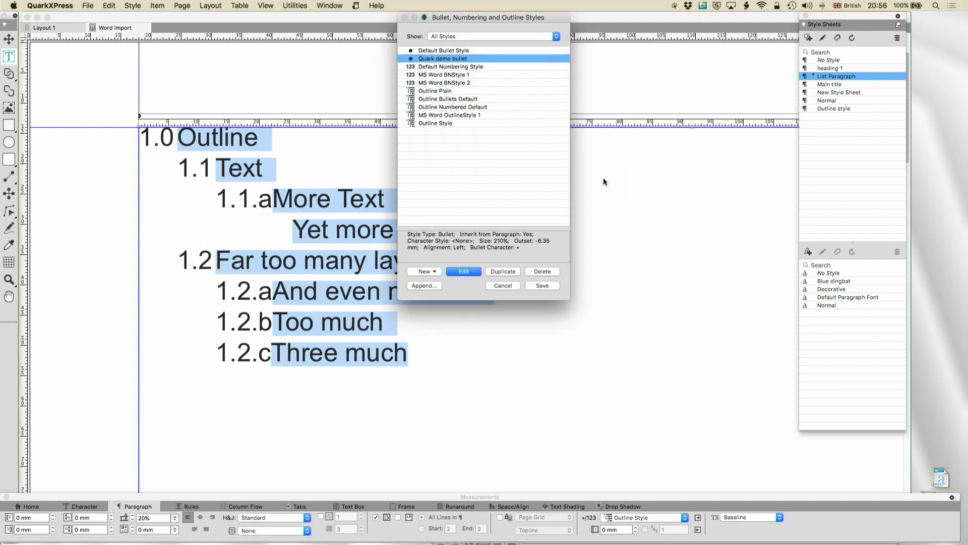
left_click(553, 284)
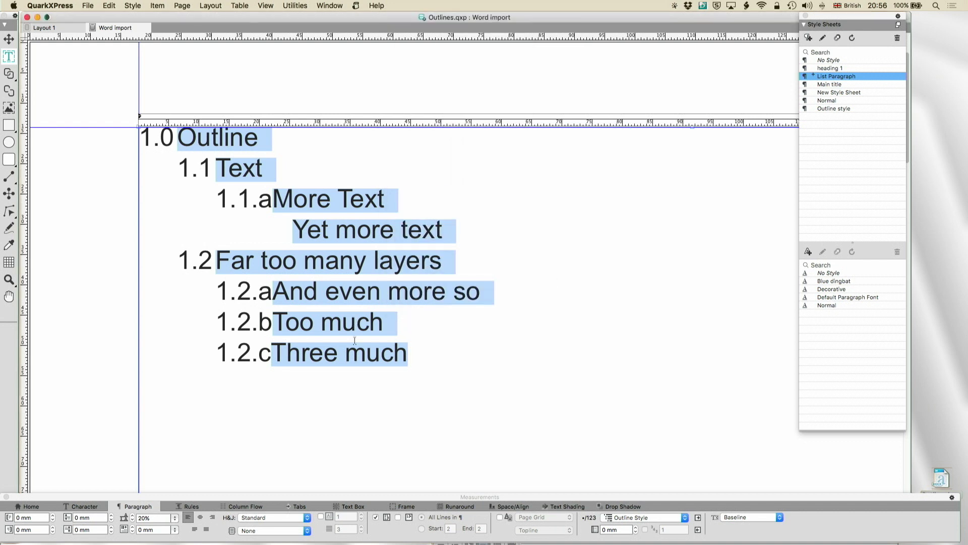
left_click(641, 512)
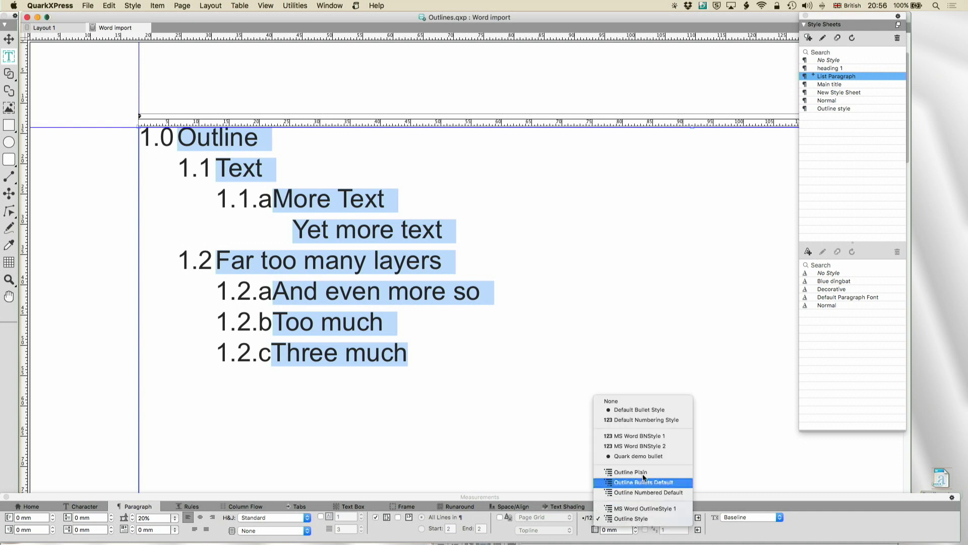
left_click(642, 458)
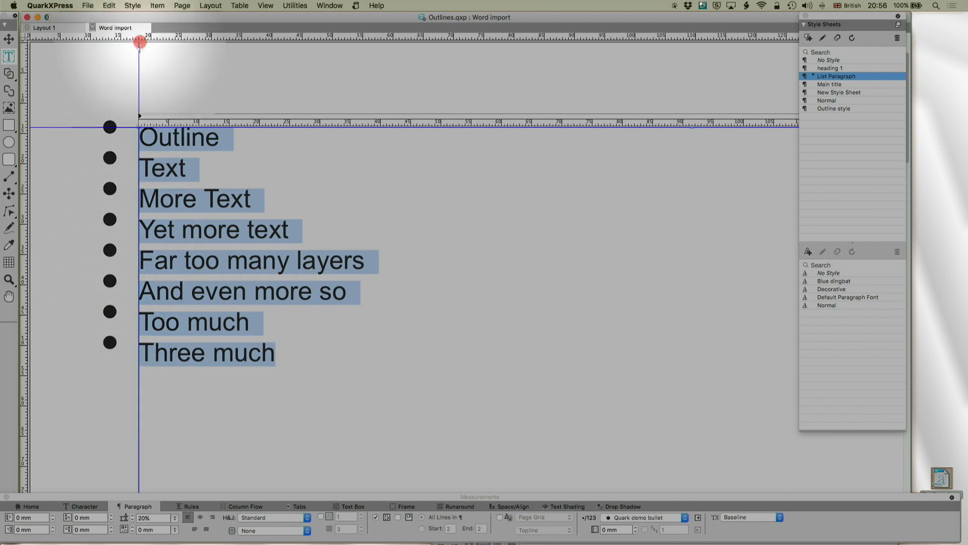
Change the character style of Quark demo bullet to Blue dingbat and save the change.
left_click(109, 6)
left_click(133, 191)
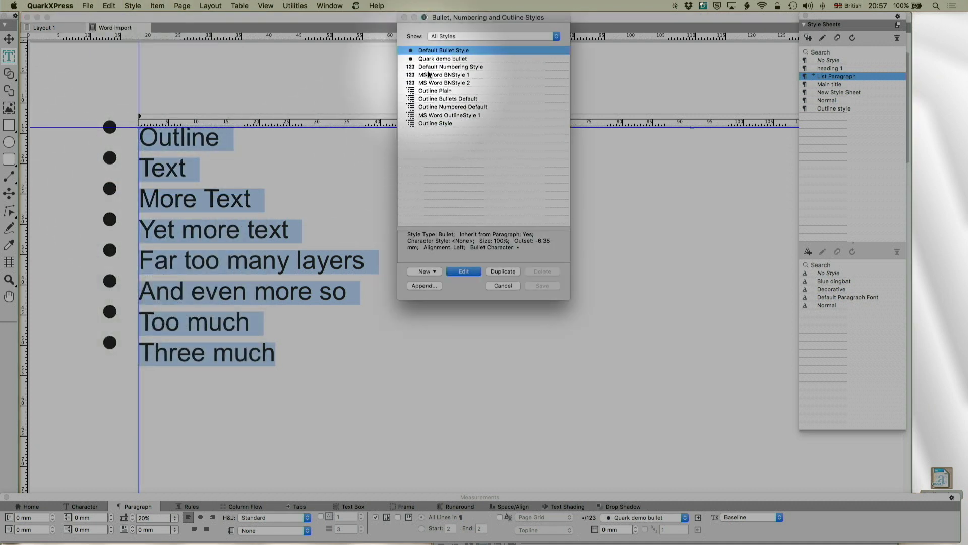
left_click(438, 60)
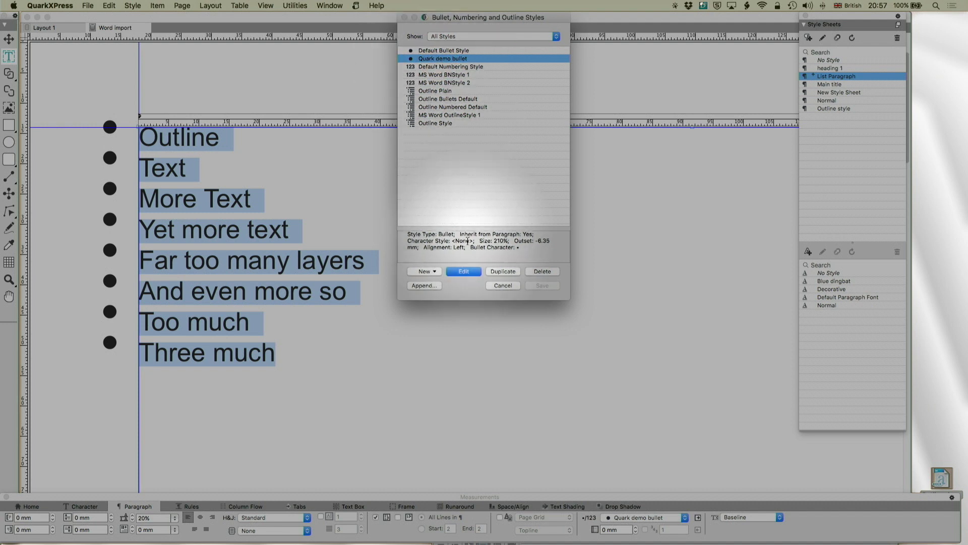
left_click(464, 271)
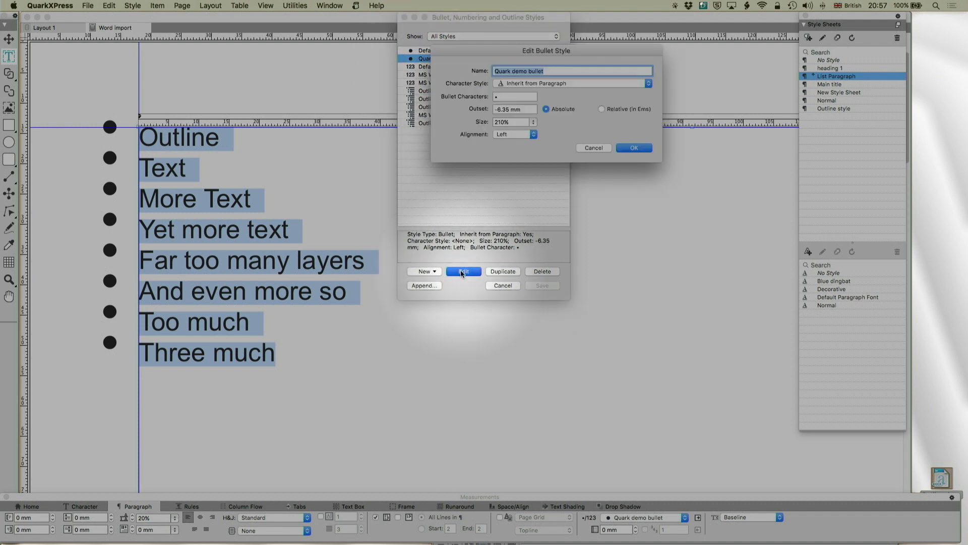
left_click(517, 84)
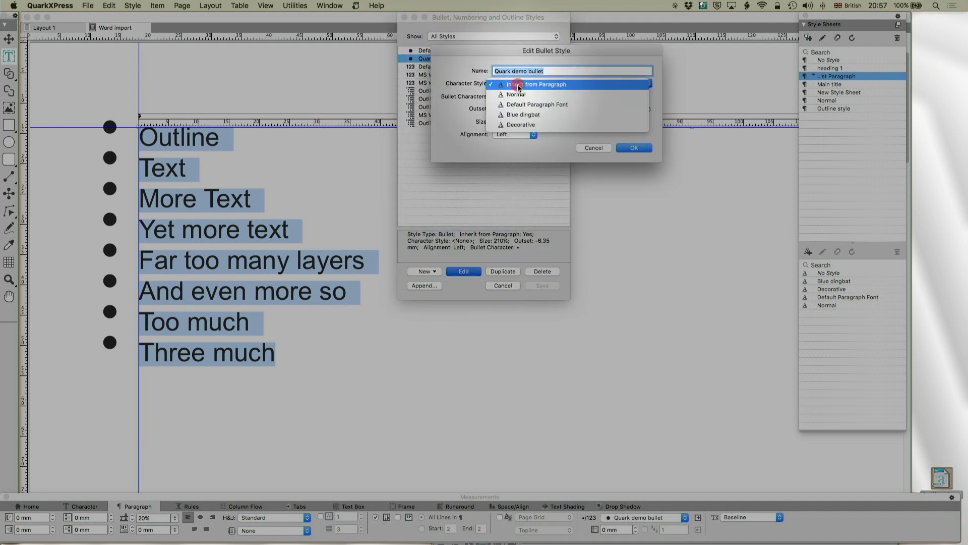
left_click(516, 115)
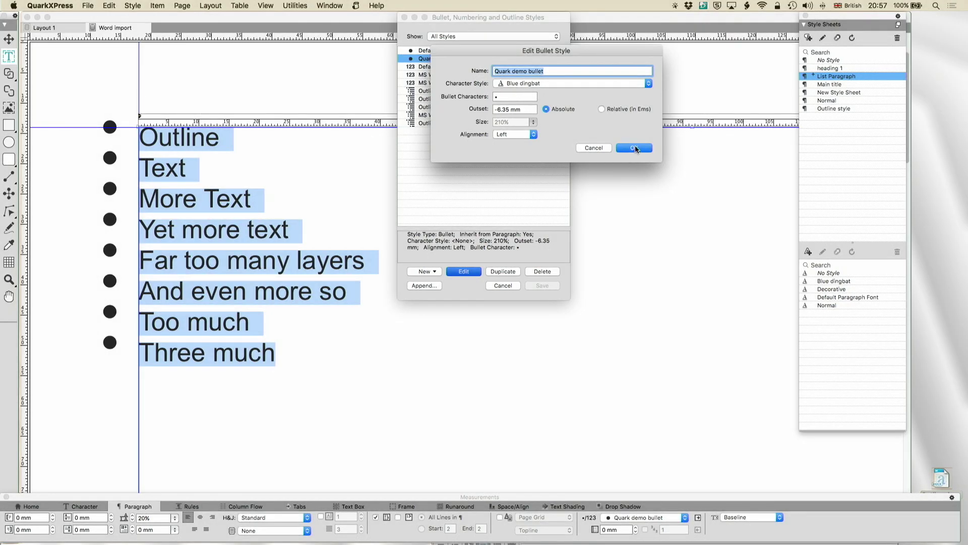
left_click(634, 147)
left_click(542, 286)
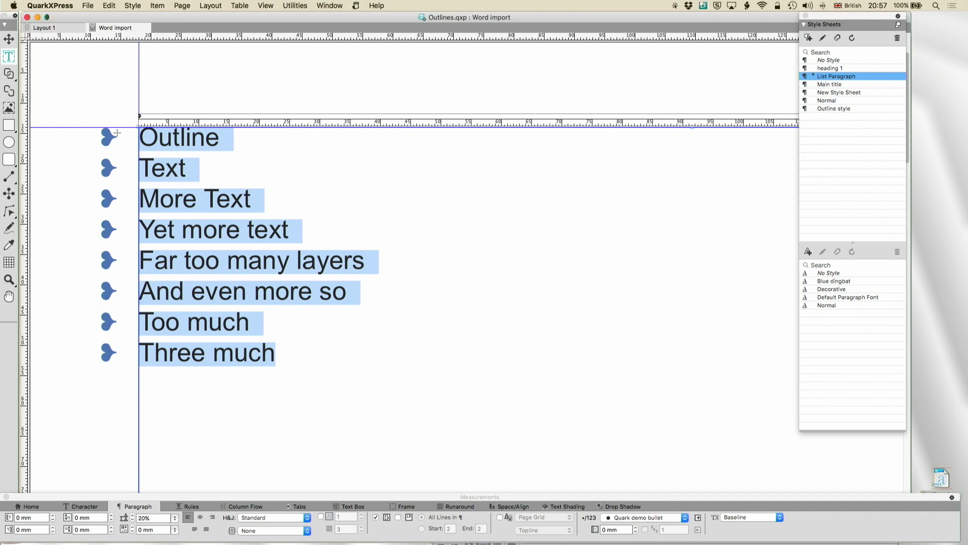
Display the glyphs of the Zapf Dingbats font and browse the available symbols.
left_click(330, 5)
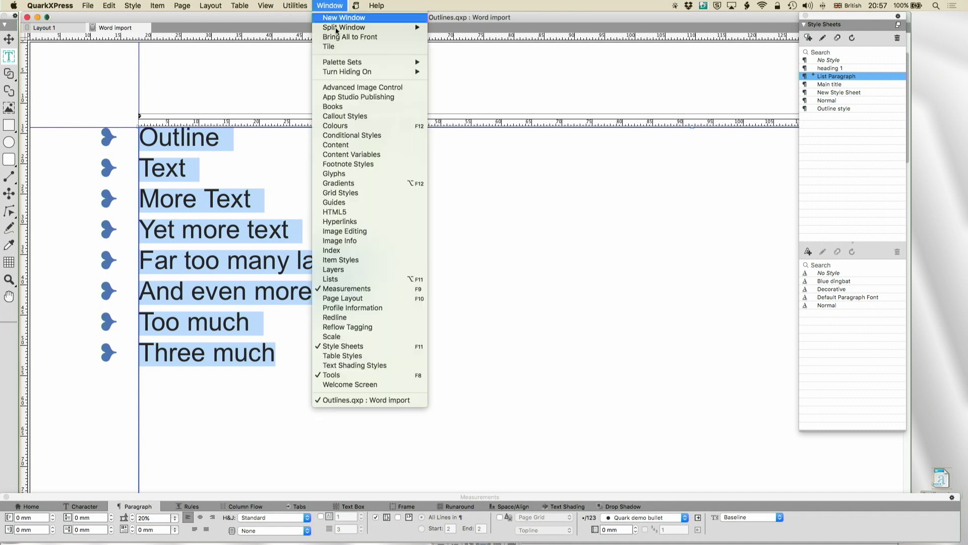
left_click(353, 174)
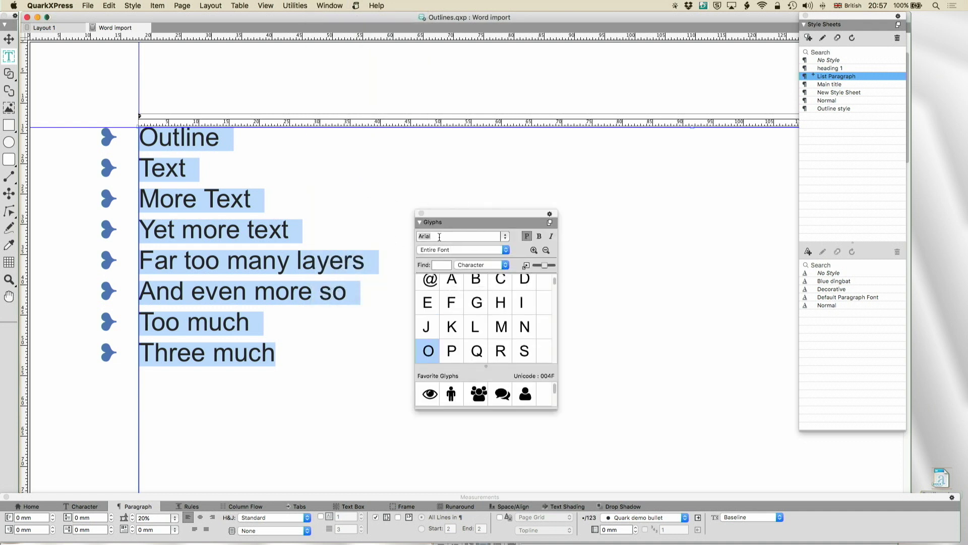
left_click(429, 238)
type("Z")
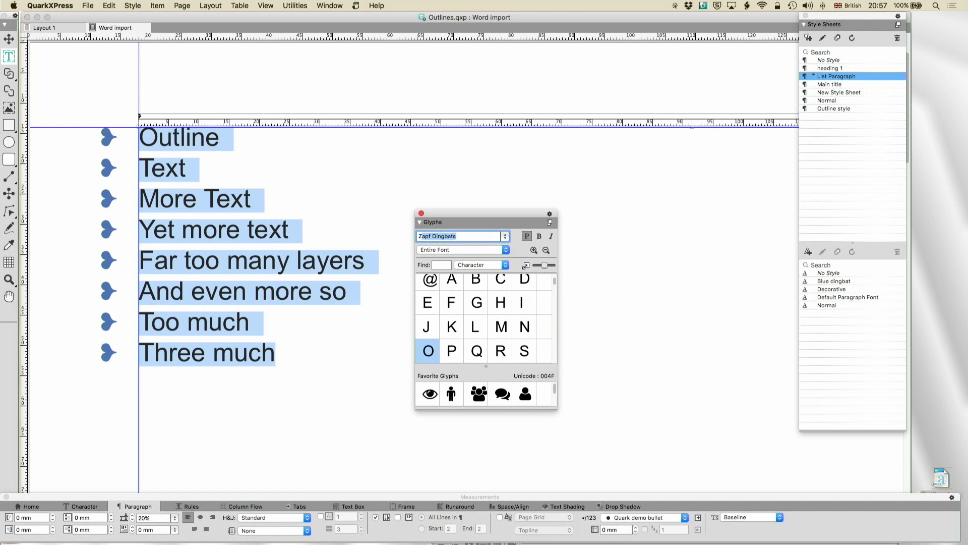
type("apf")
key("Return")
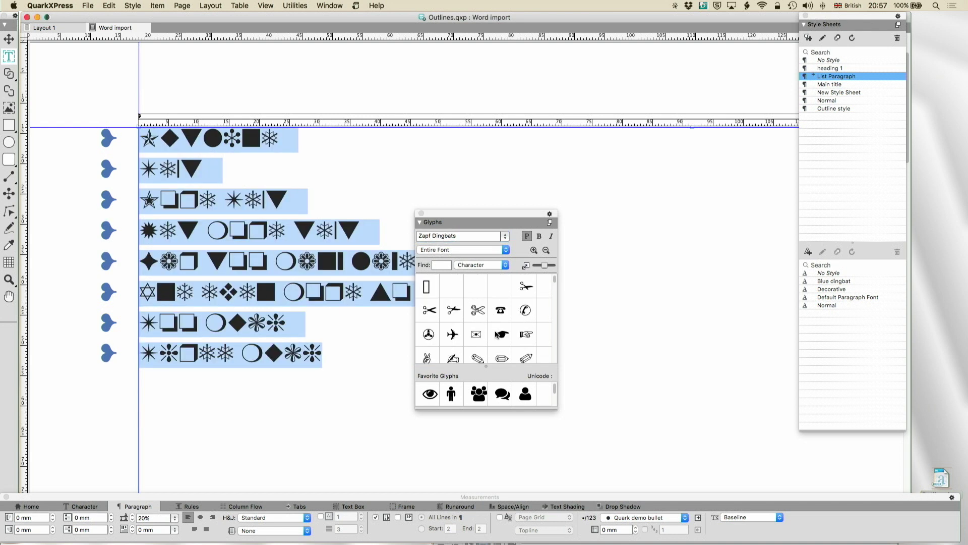
scroll(494, 333, "down", 3)
left_click(361, 321)
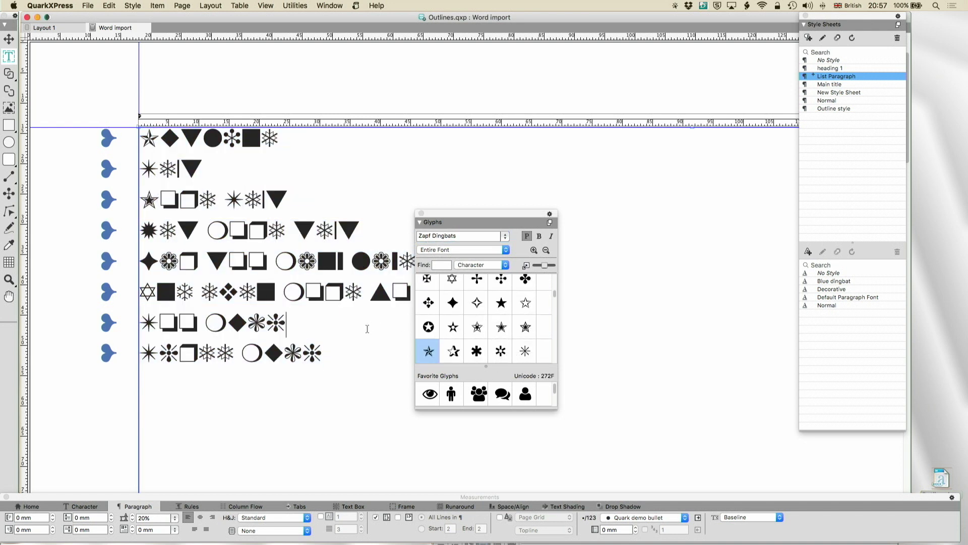
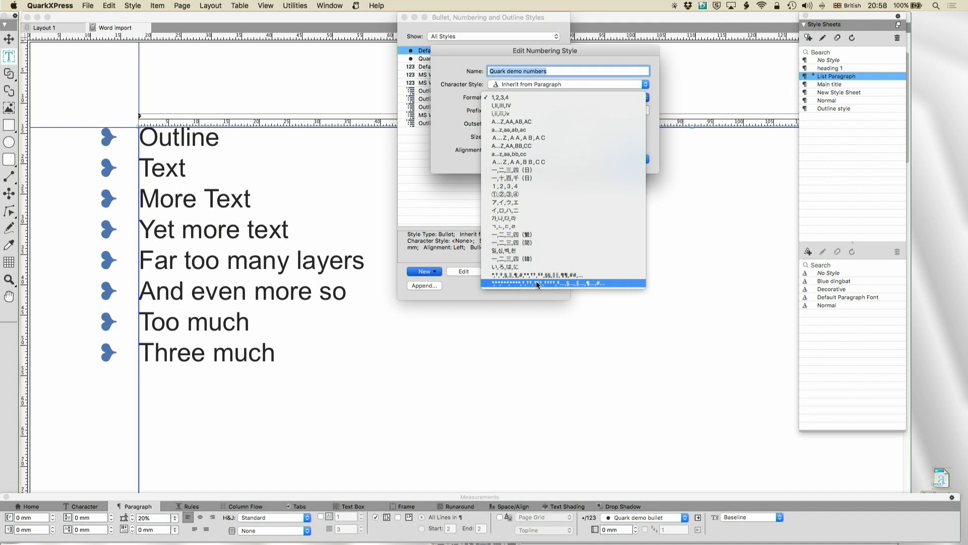
Keep the 1,2,3,4 format for the Quark demo numbers style, set its prefix to "#" and save it.
left_click(447, 158)
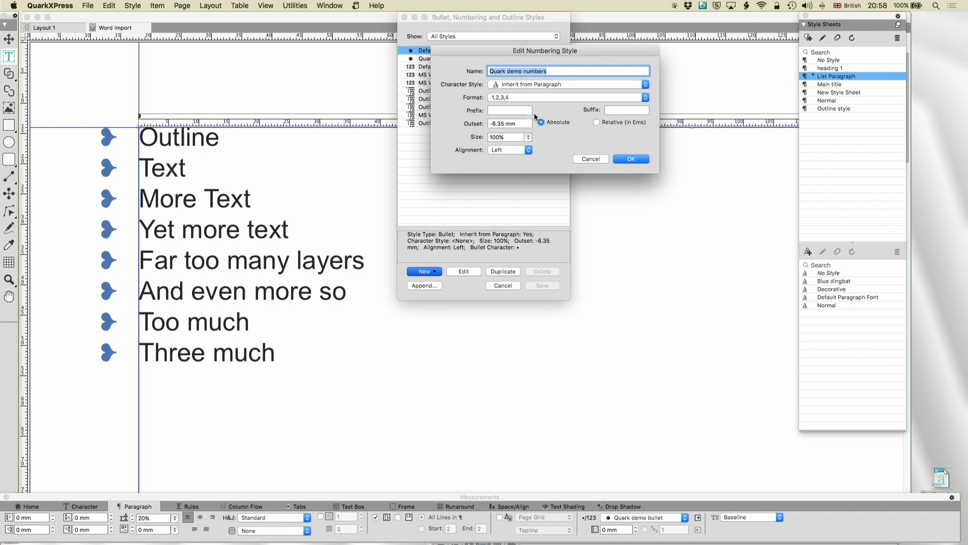
left_click(516, 113)
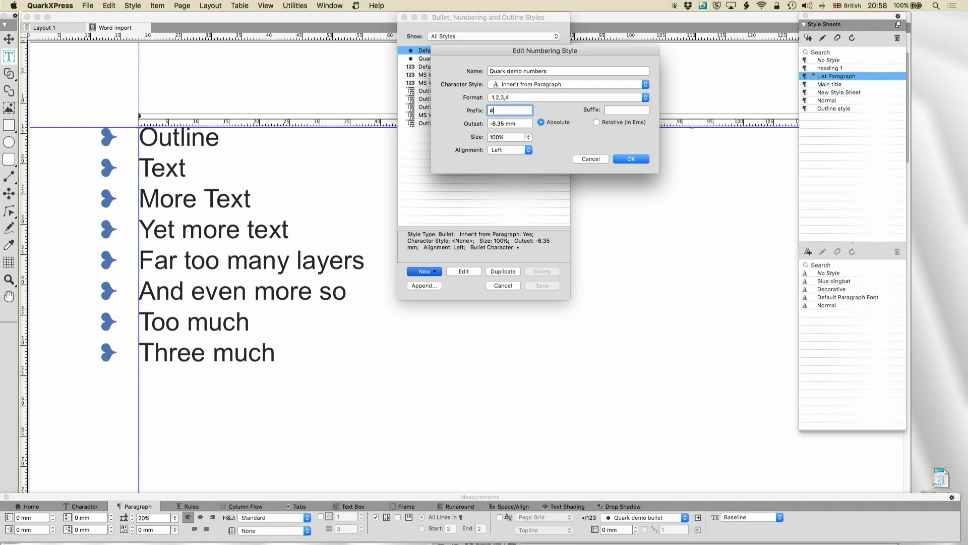
left_click(630, 159)
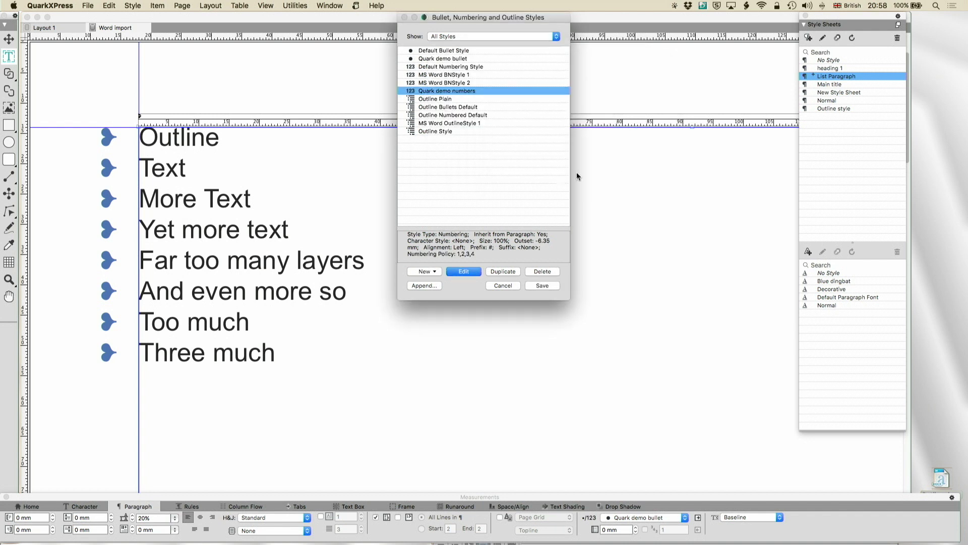
left_click(542, 285)
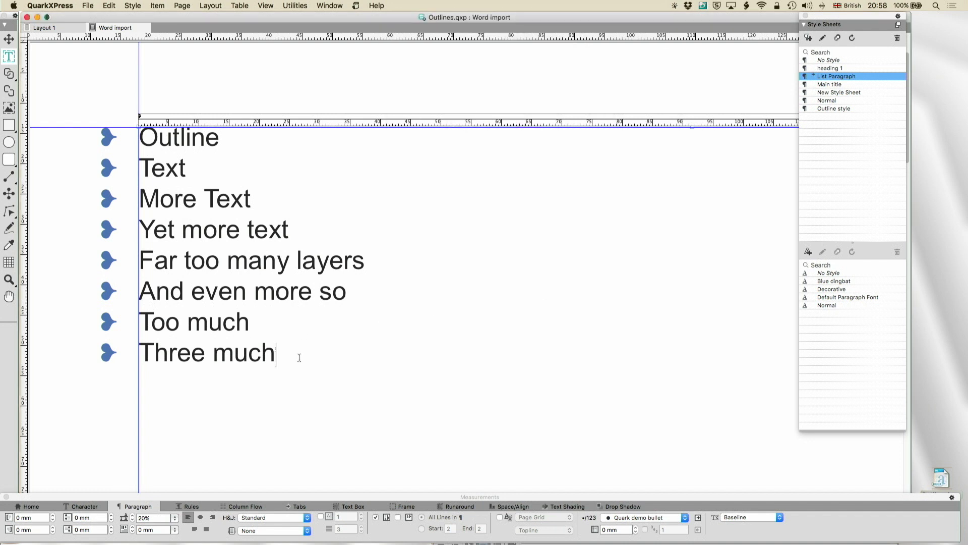
Apply the Quark demo numbers style to all lines of the list, from "Outline" to "Three much".
left_click_drag(300, 357, 111, 126)
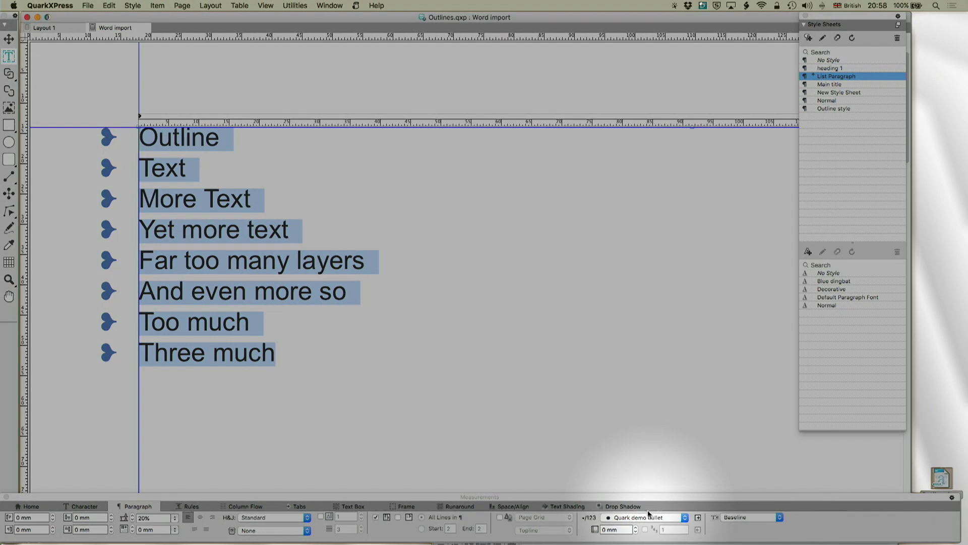
left_click(648, 516)
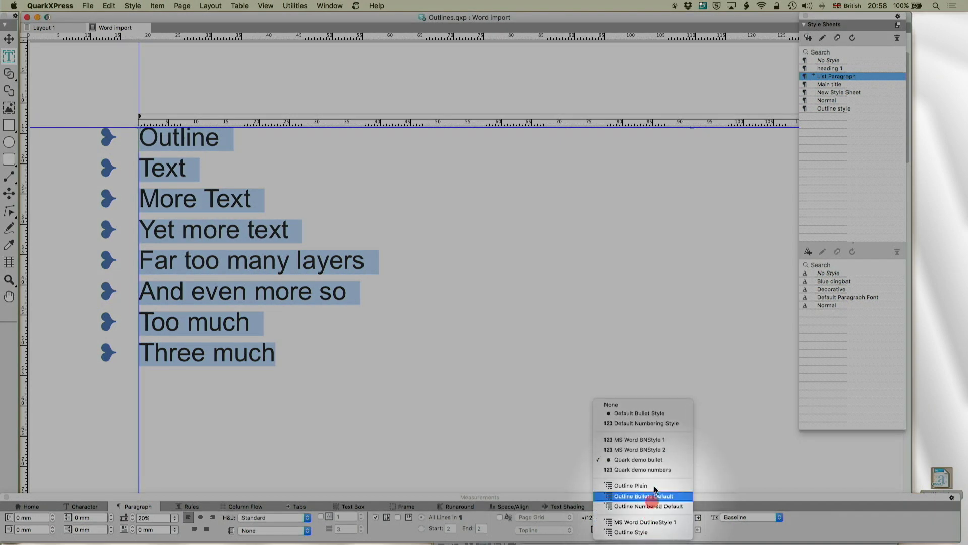
left_click(657, 470)
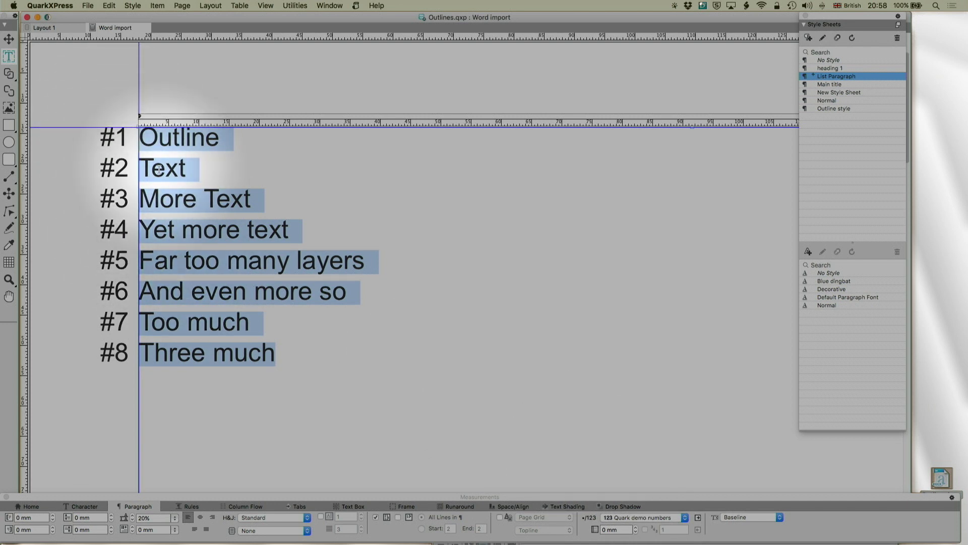
Add a "." suffix to the Quark demo numbers style and save the change.
left_click(109, 5)
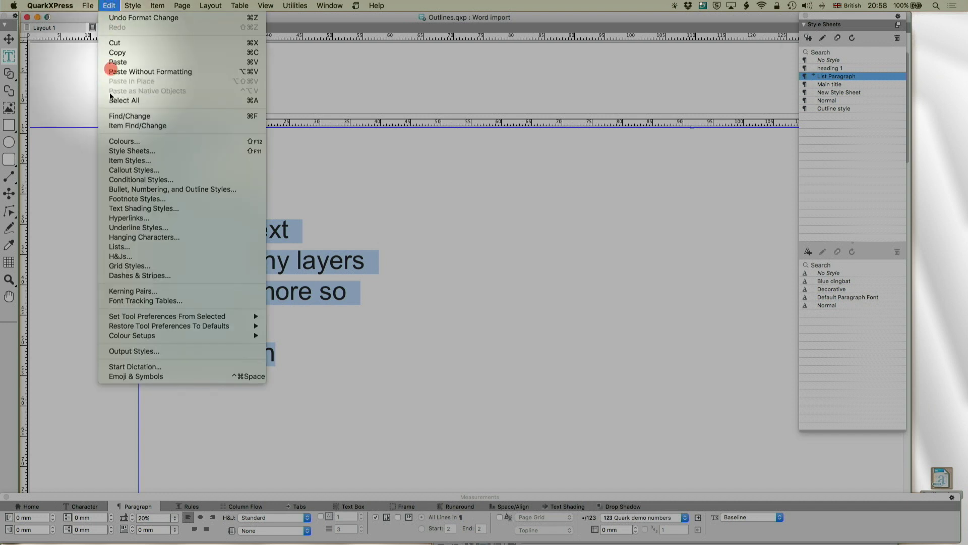
left_click(141, 191)
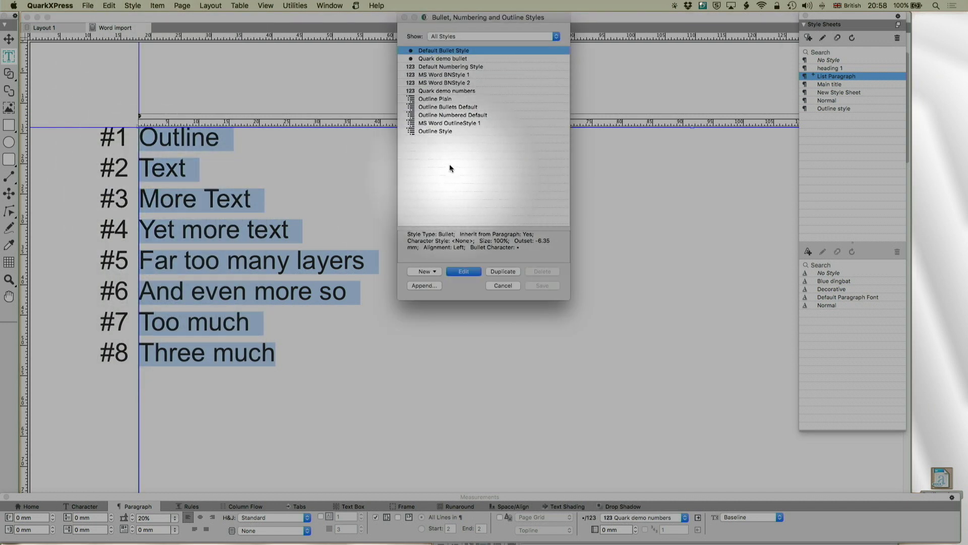
left_click(433, 91)
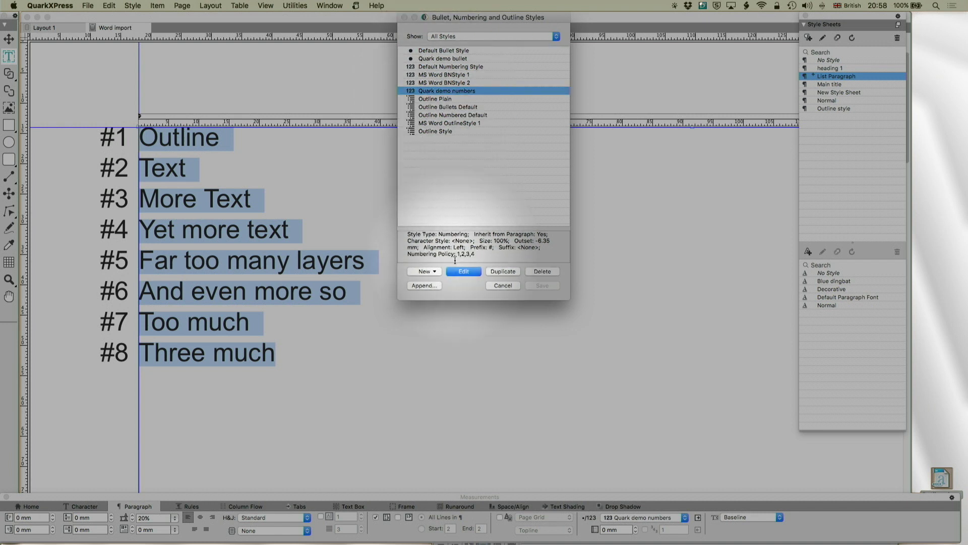
left_click(465, 272)
left_click(613, 109)
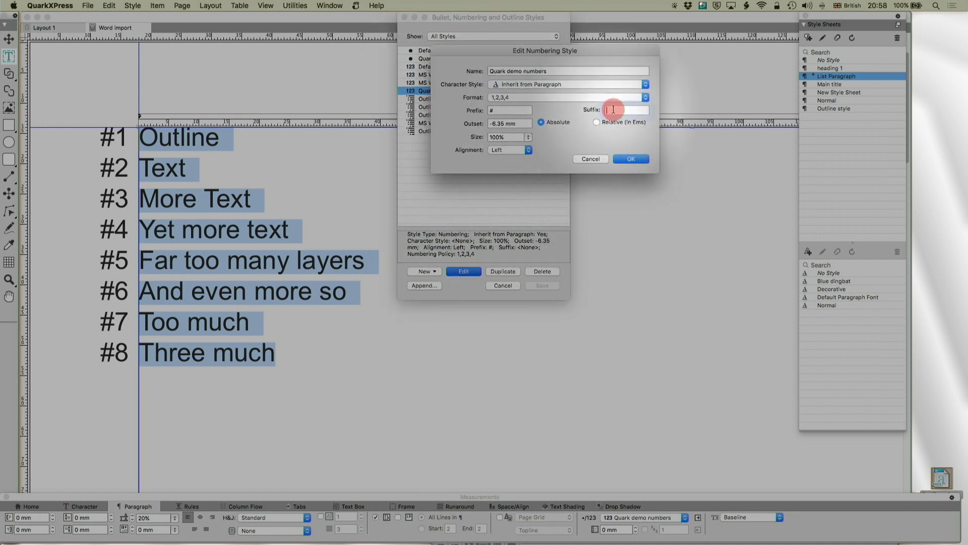
type(".")
left_click(630, 158)
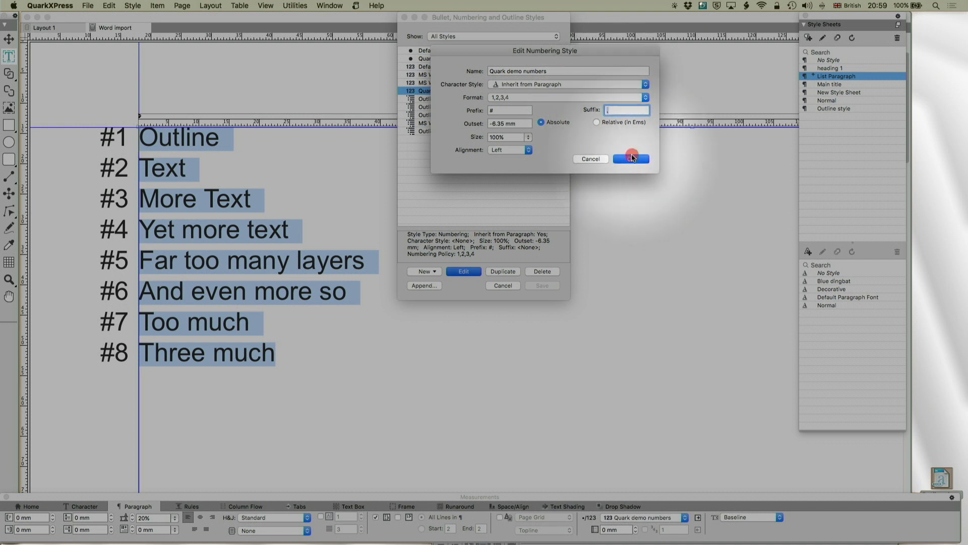
left_click(542, 285)
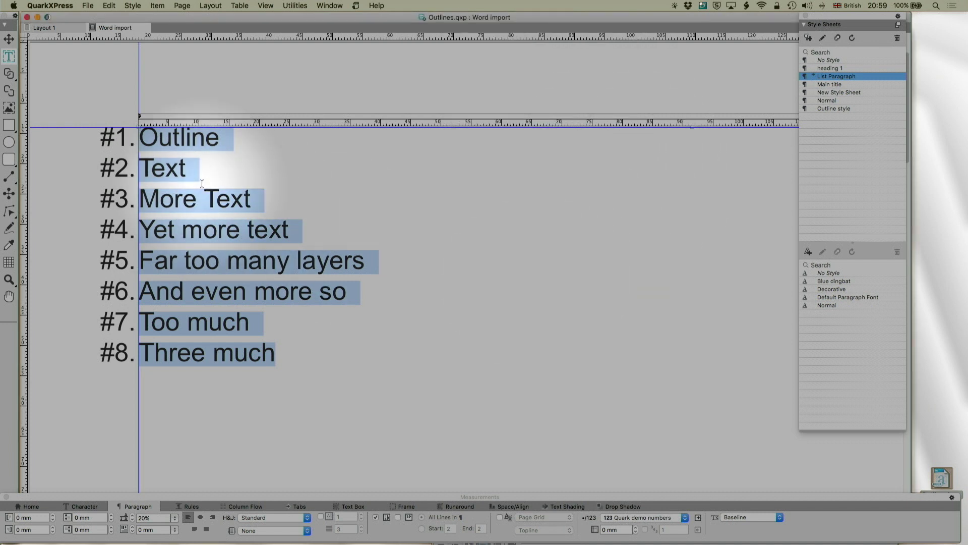
Edit Outline Style to use Quark demo numbers for levels 1 and 3 and Quark demo bullet for level 2, and save it.
left_click(110, 6)
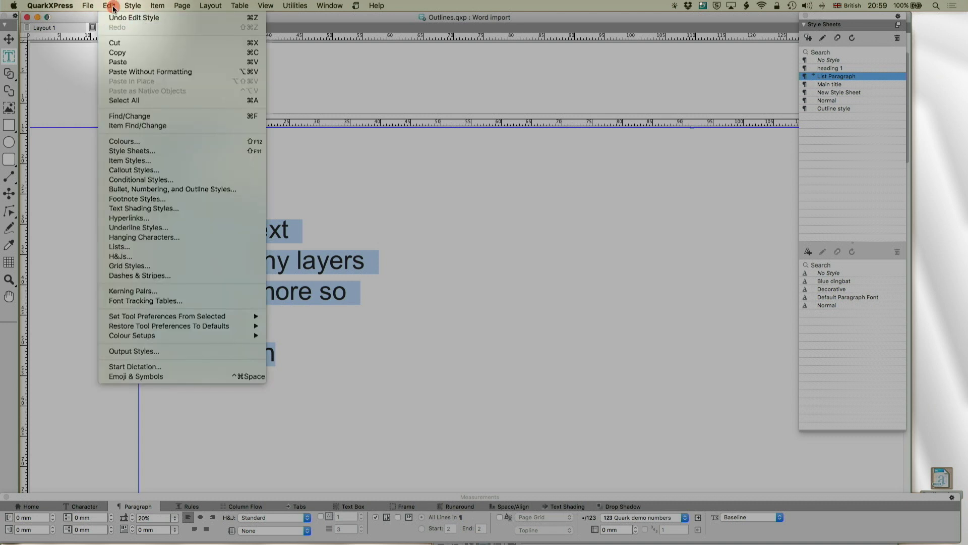
left_click(141, 189)
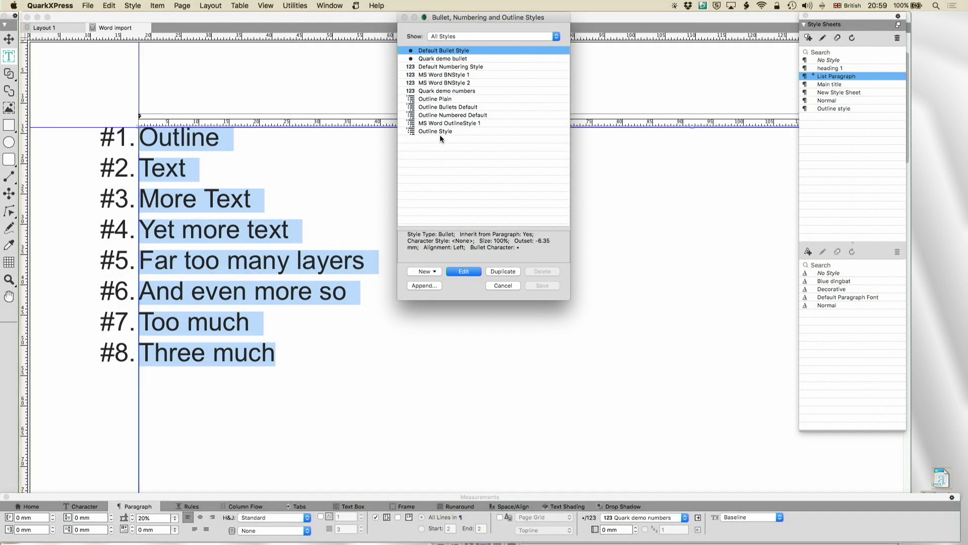
left_click(440, 132)
left_click(464, 271)
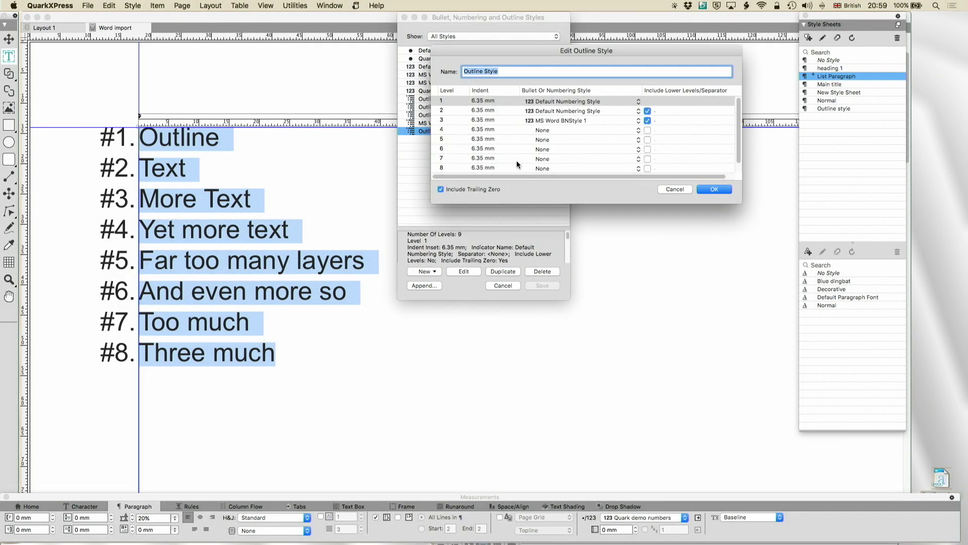
left_click(627, 101)
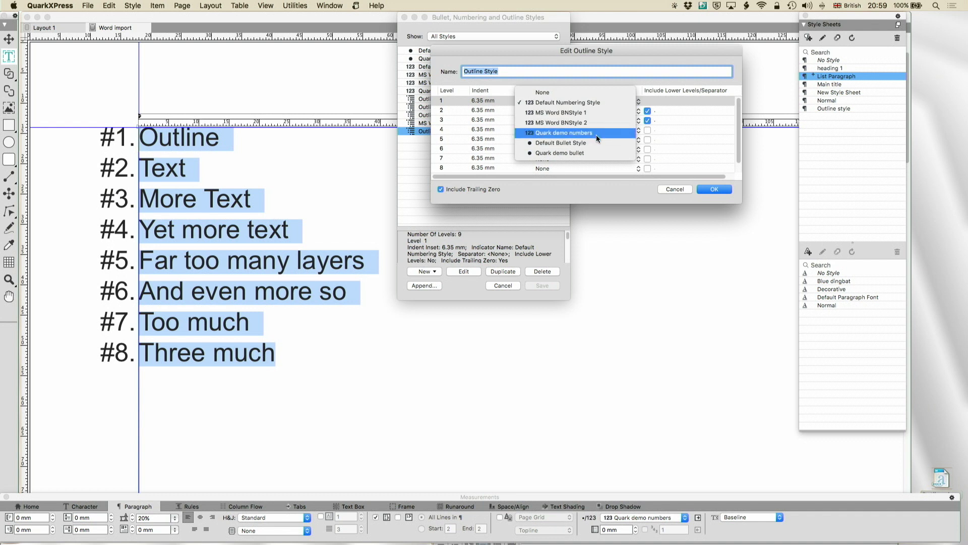
left_click(596, 134)
left_click(630, 109)
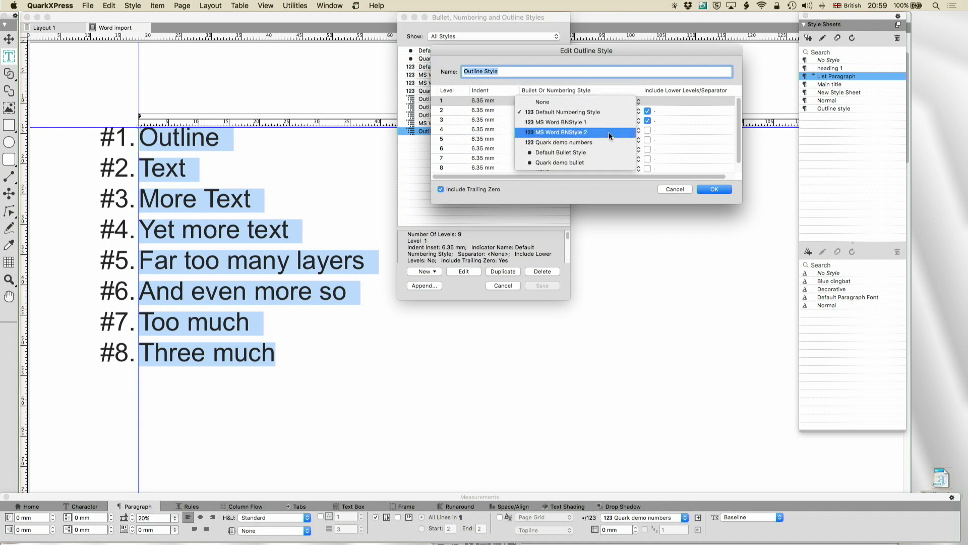
left_click(599, 161)
left_click(611, 120)
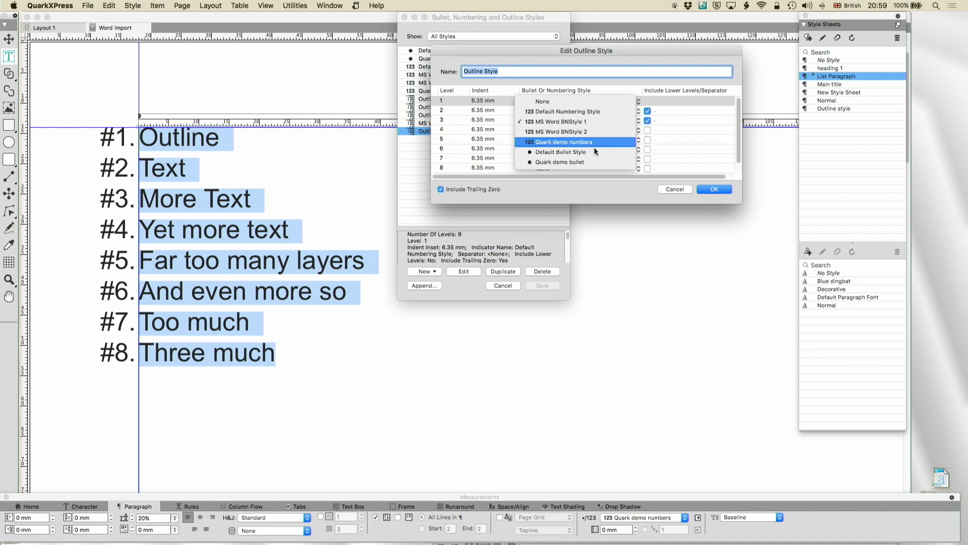
left_click(592, 143)
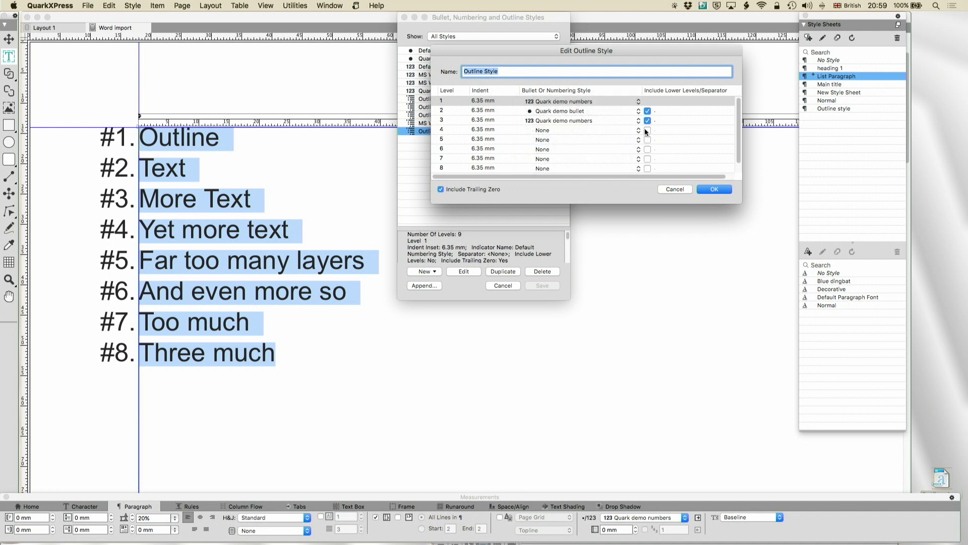
left_click(714, 189)
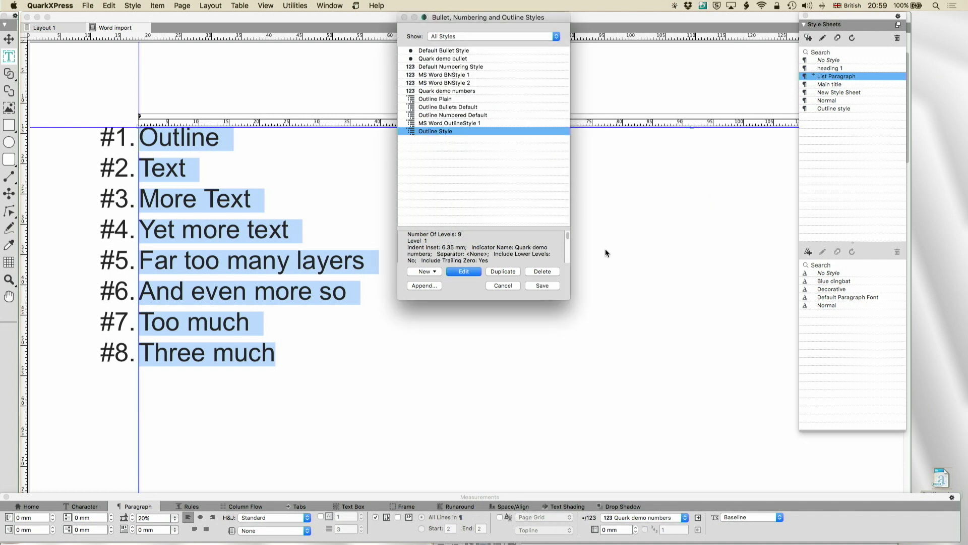
left_click(552, 283)
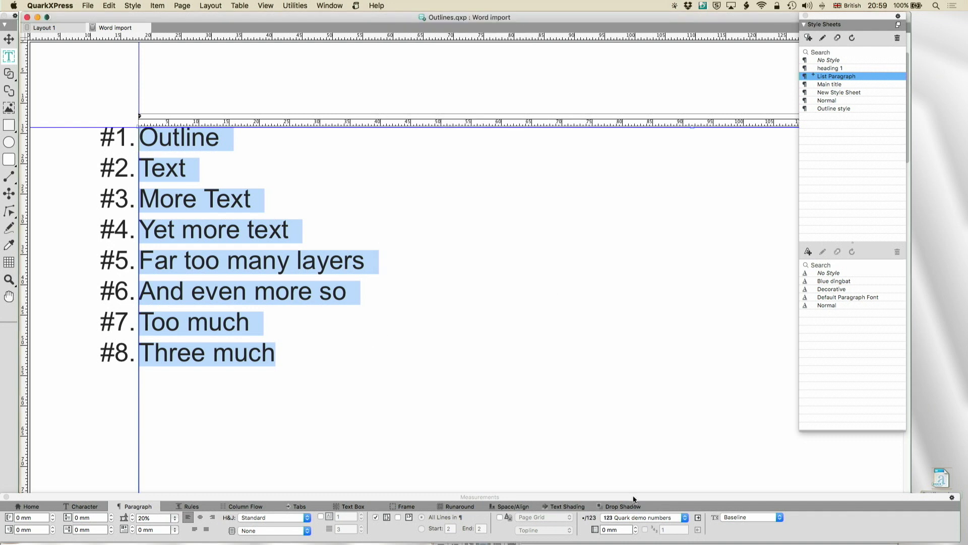
Apply Outline Style to all the selected list lines, from "Outline" to "Three much".
left_click(639, 517)
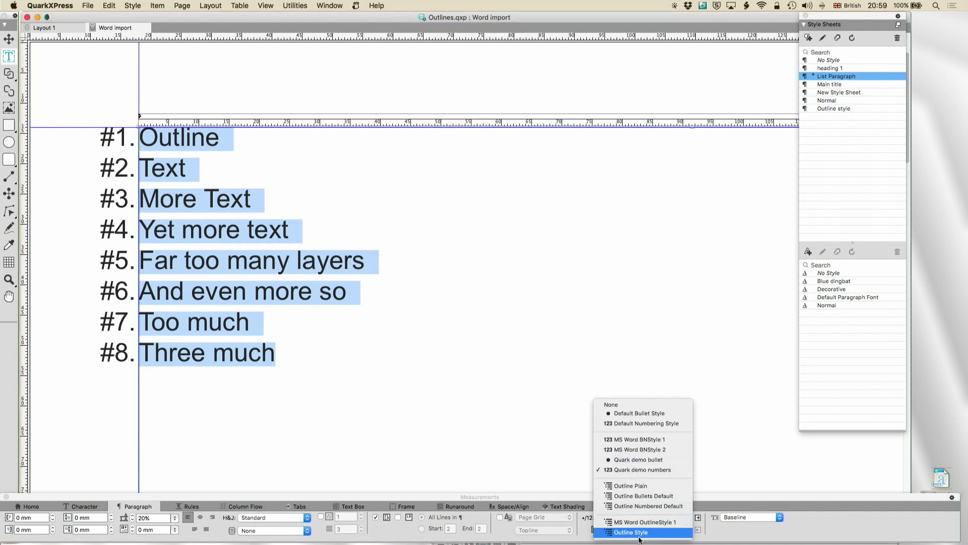
left_click(639, 536)
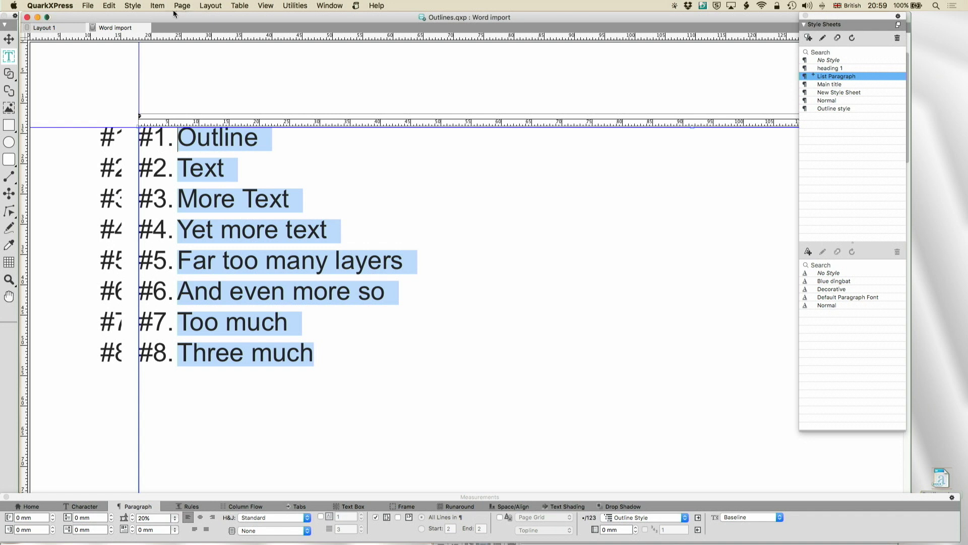
left_click(59, 25)
left_click(108, 26)
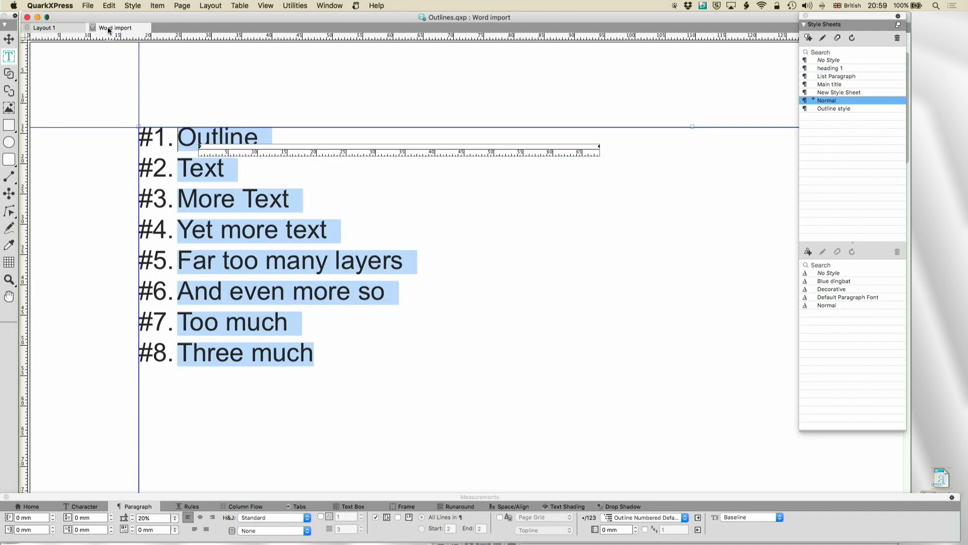
Move the "Text" line through the deeper outline levels and leave it at level 2.
left_click(214, 226)
left_click(290, 325)
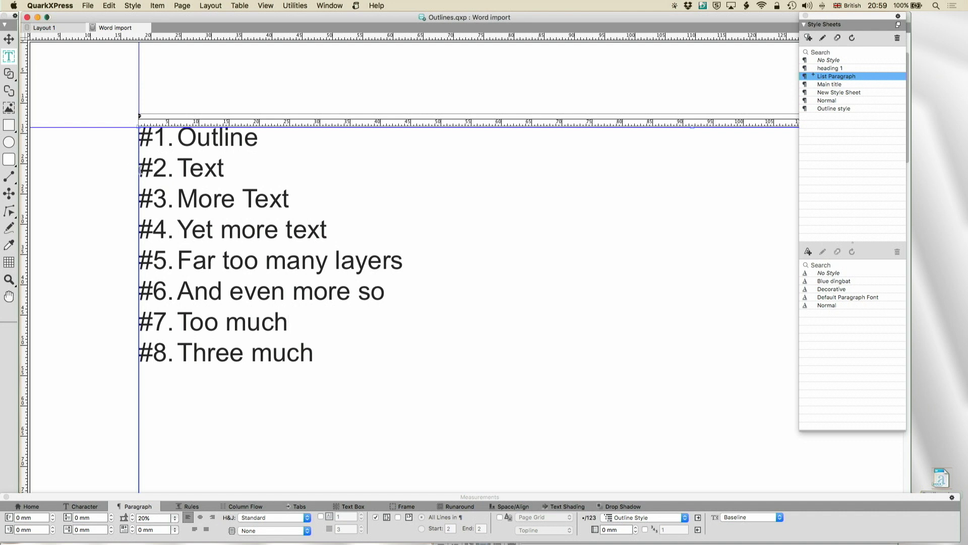
left_click(698, 517)
left_click(698, 518)
left_click(698, 518)
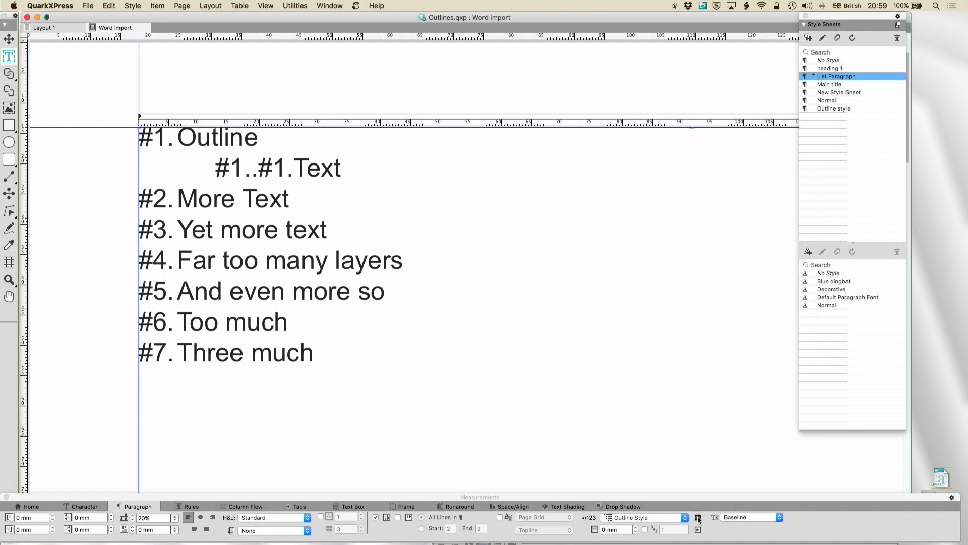
left_click(697, 530)
left_click(698, 531)
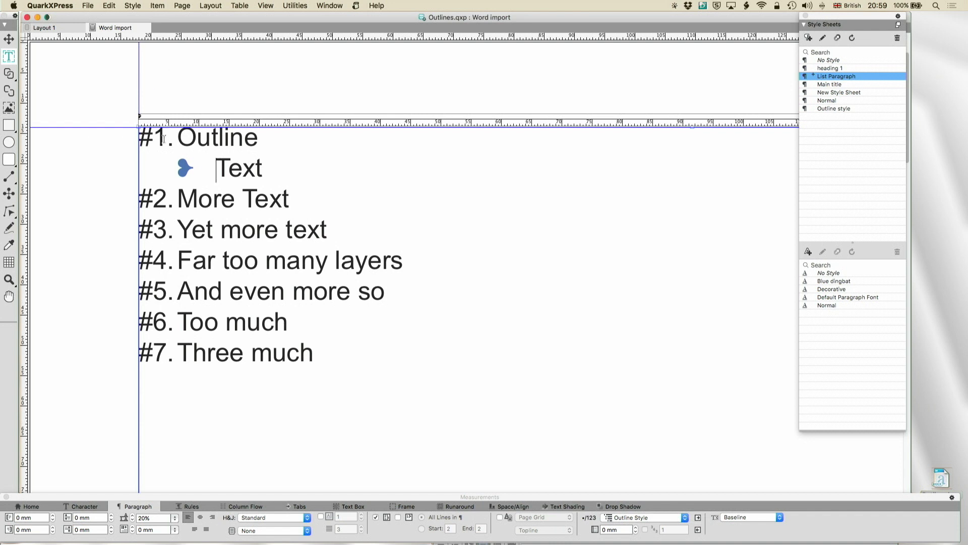
Set the alignment of the Quark demo numbers style to Right and save the change.
left_click(106, 6)
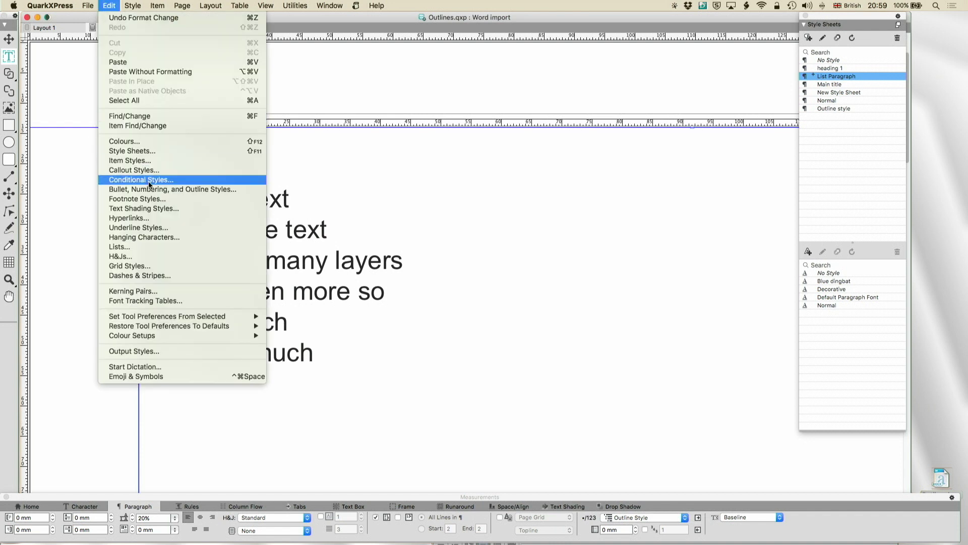
left_click(162, 190)
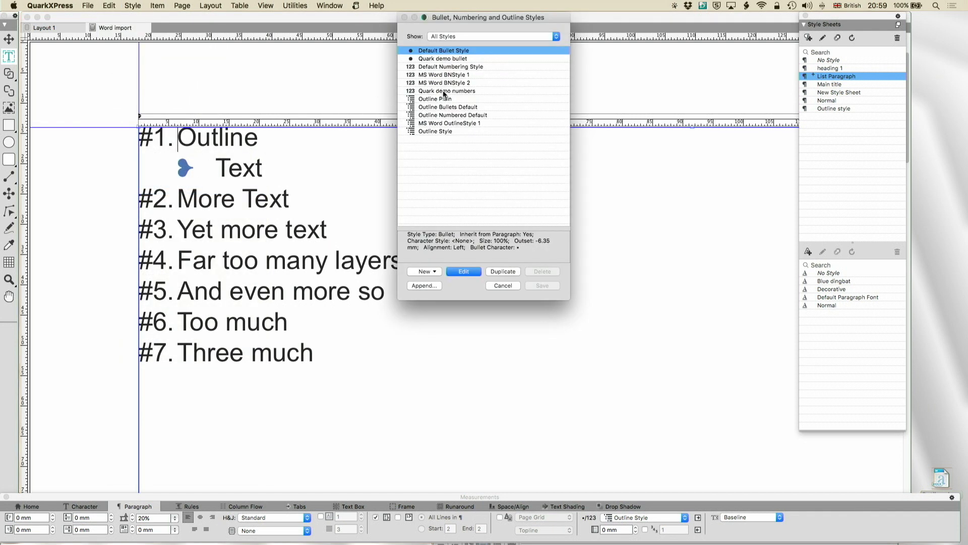
left_click(442, 91)
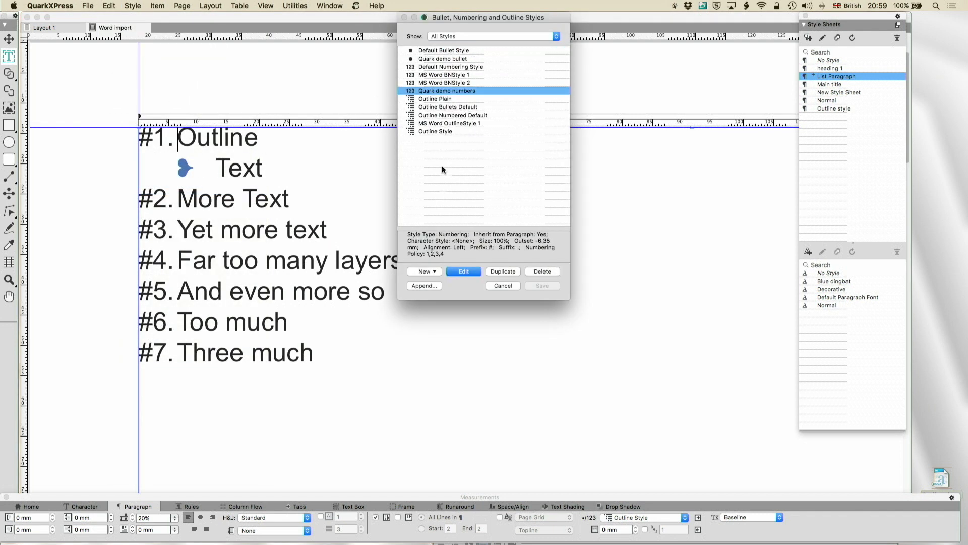
left_click(464, 273)
left_click(515, 152)
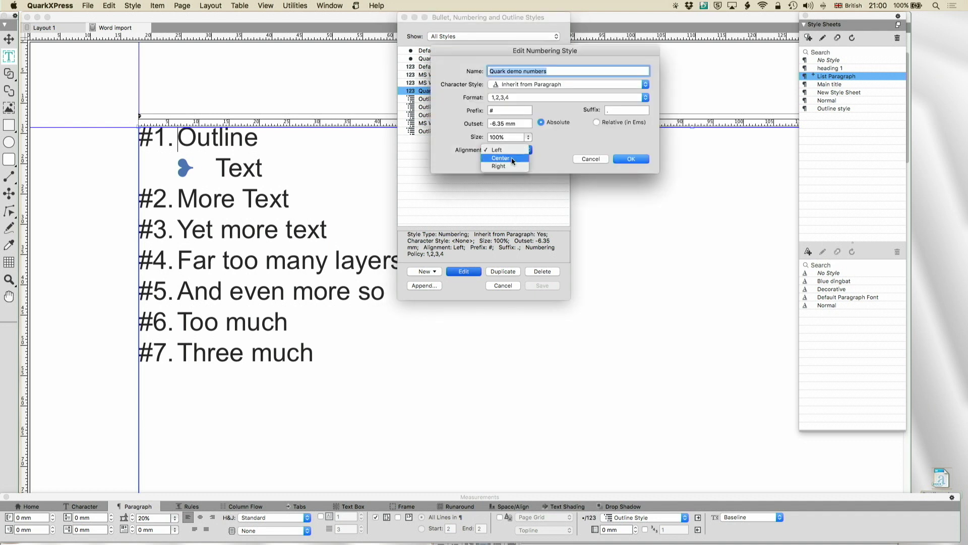
left_click(511, 166)
left_click(619, 159)
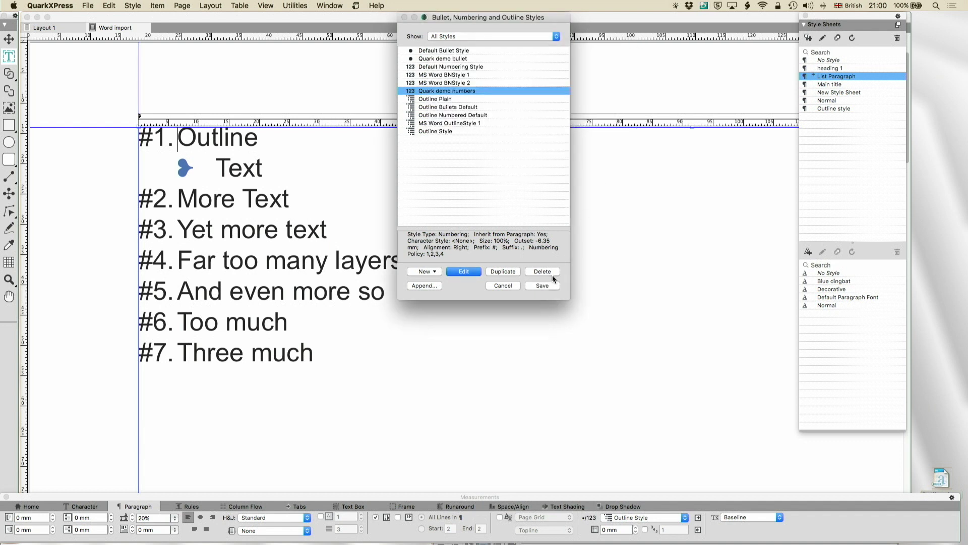
left_click(542, 285)
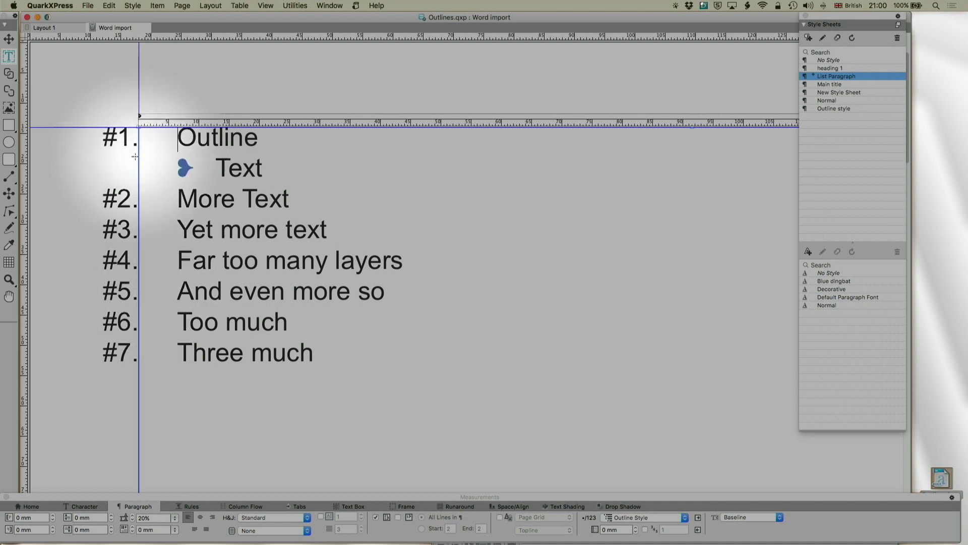
Restart the numbering at the "Yet more text" line with a start value of 24.
left_click(258, 256)
left_click(644, 529)
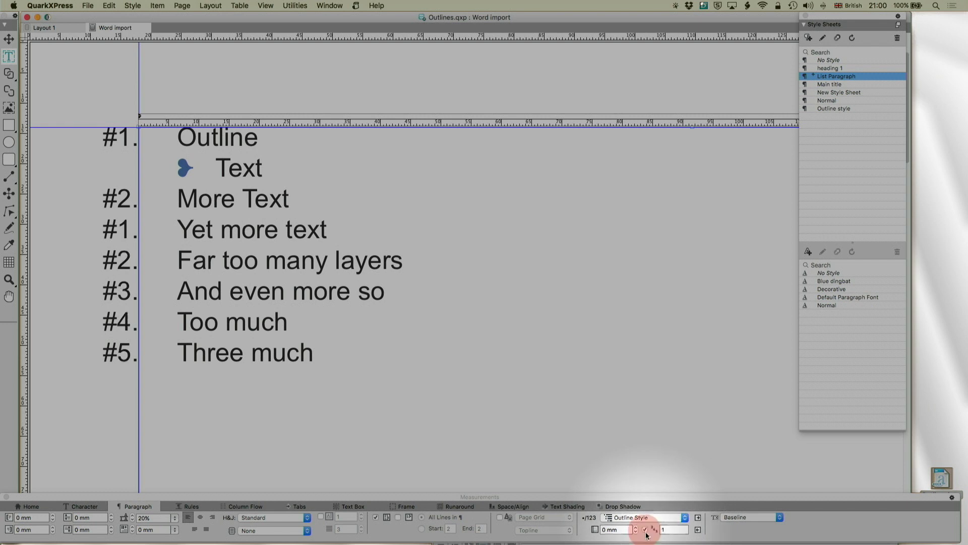
left_click(668, 528)
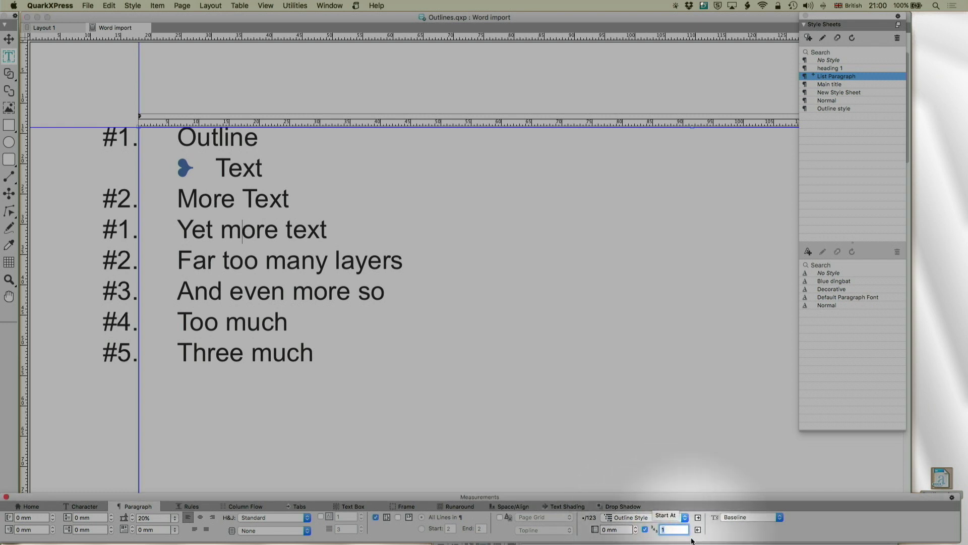
type("24")
key("Return")
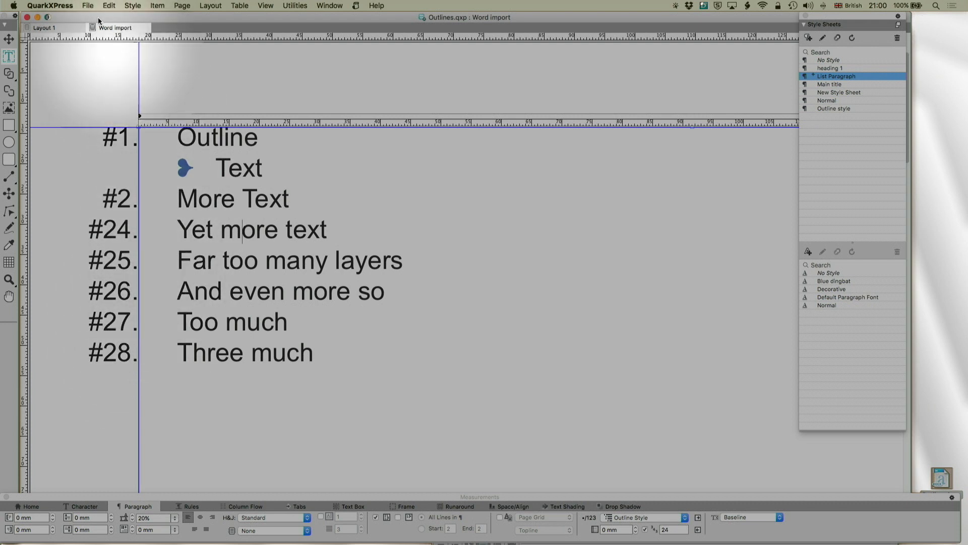
Set the alignment of the Quark demo numbers style to Center and save the change.
left_click(108, 6)
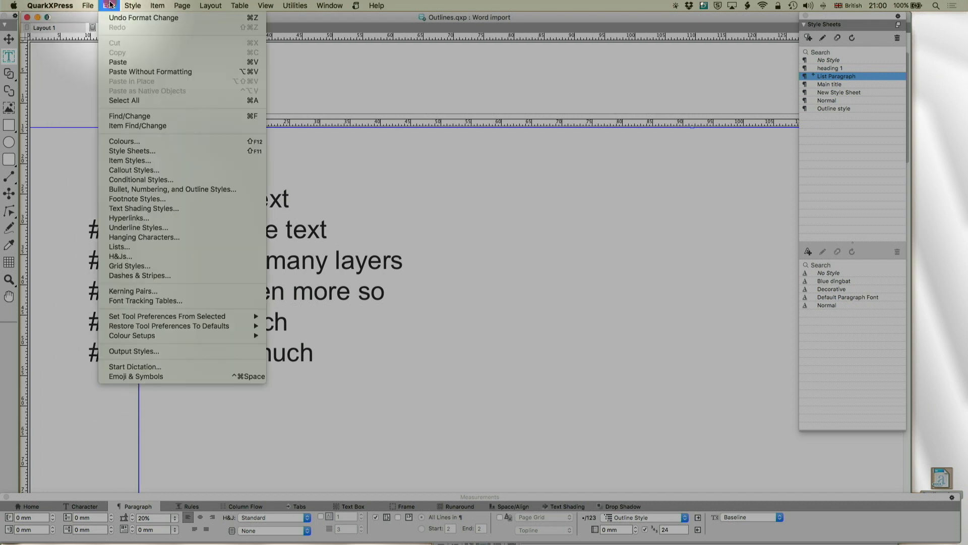
left_click(173, 188)
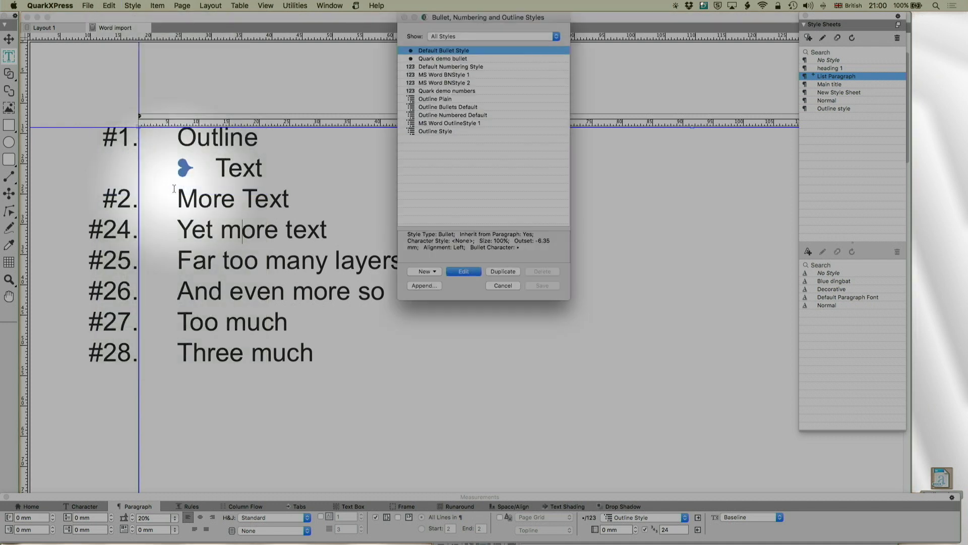
left_click(443, 92)
left_click(464, 271)
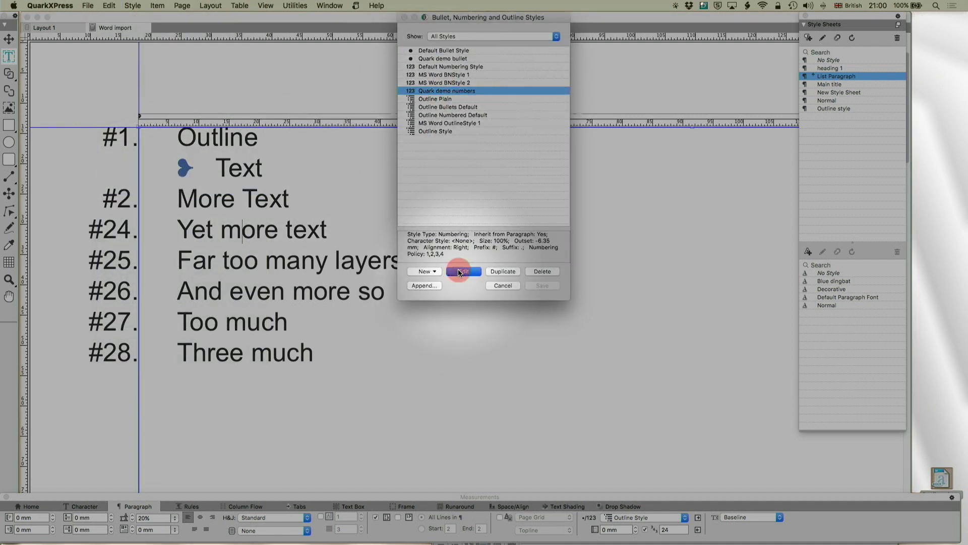
left_click(505, 150)
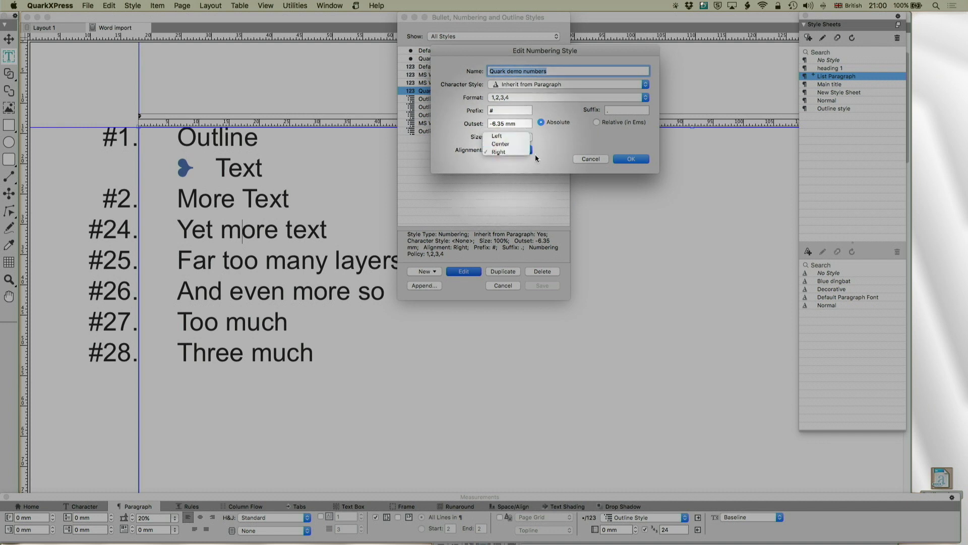
left_click(499, 141)
left_click(628, 159)
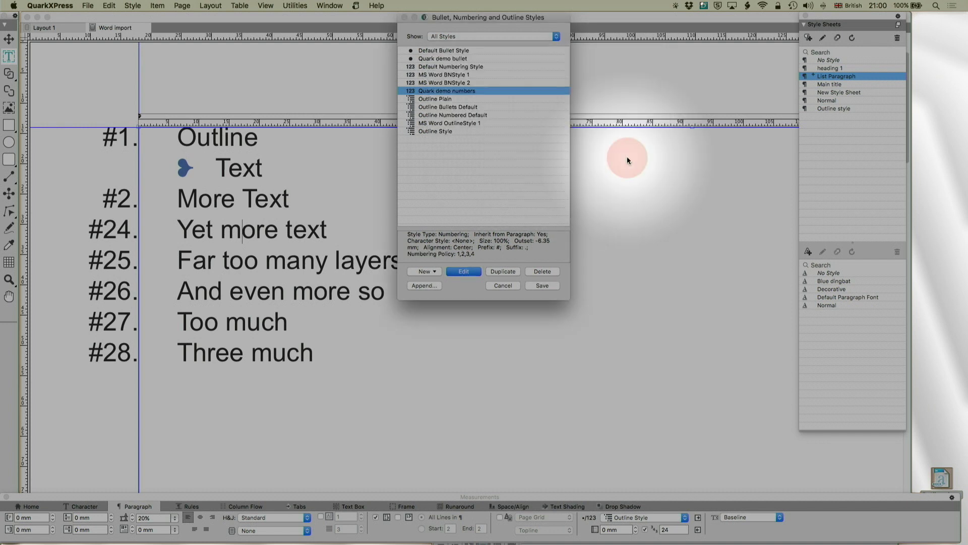
left_click(541, 286)
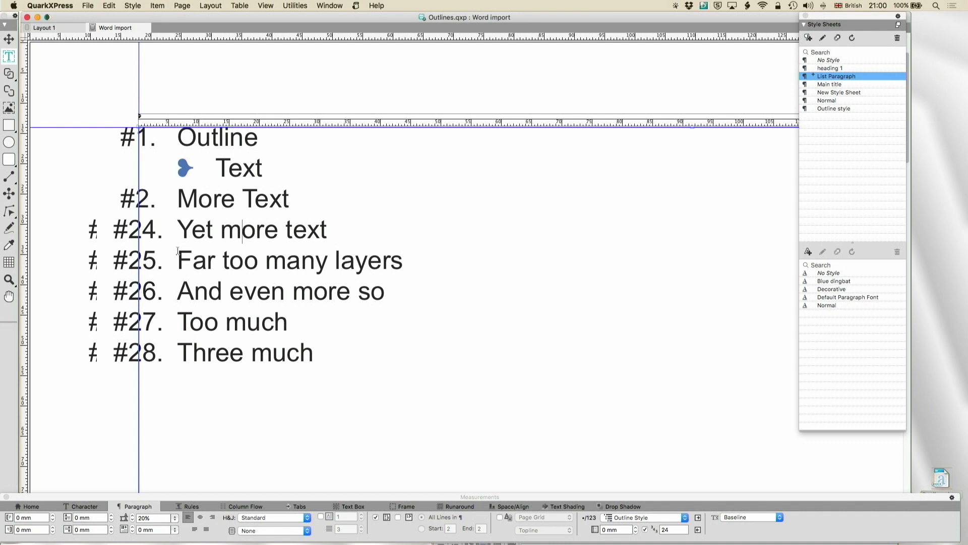
Open the recent document Carols.qxp and place the text cursor at the end of the first carol.
left_click(339, 6)
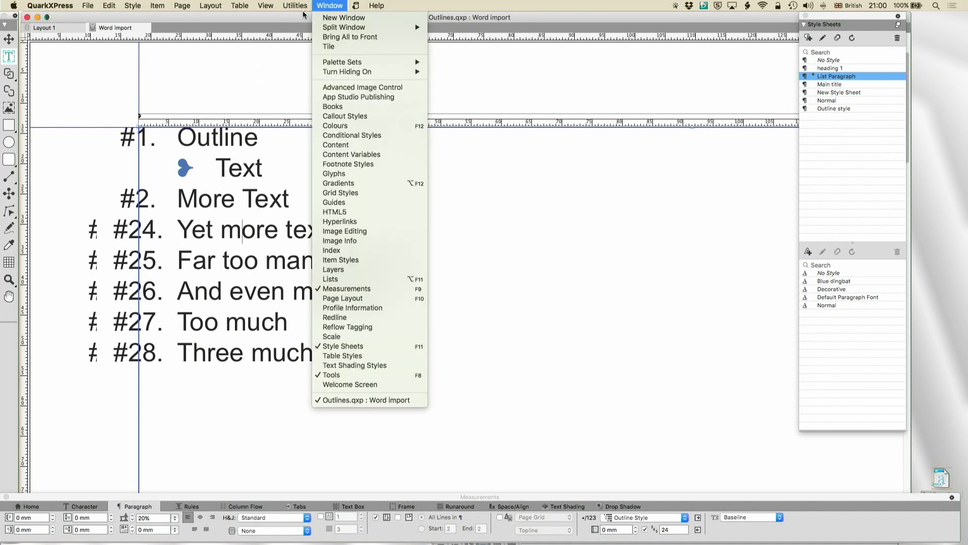
left_click(108, 30)
left_click(93, 7)
mouse_move(111, 37)
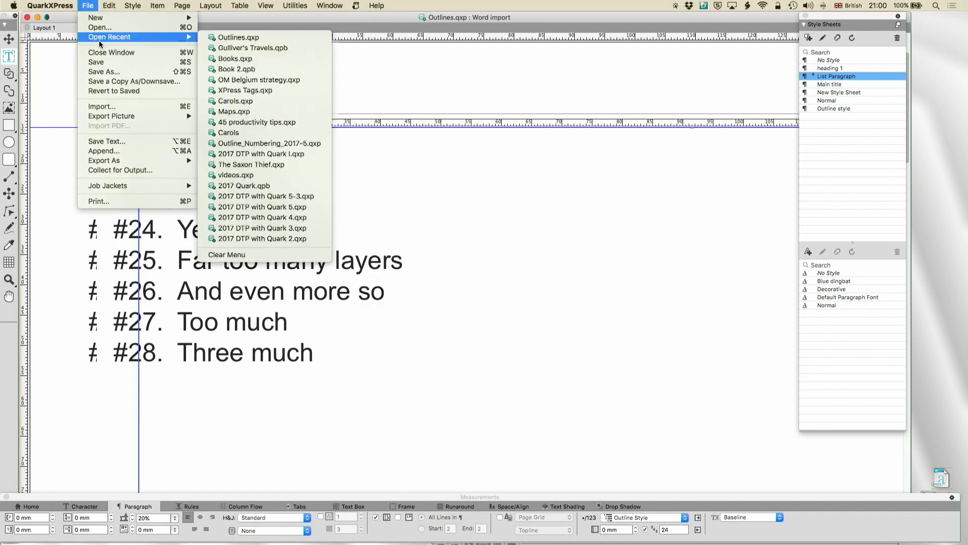
left_click(258, 101)
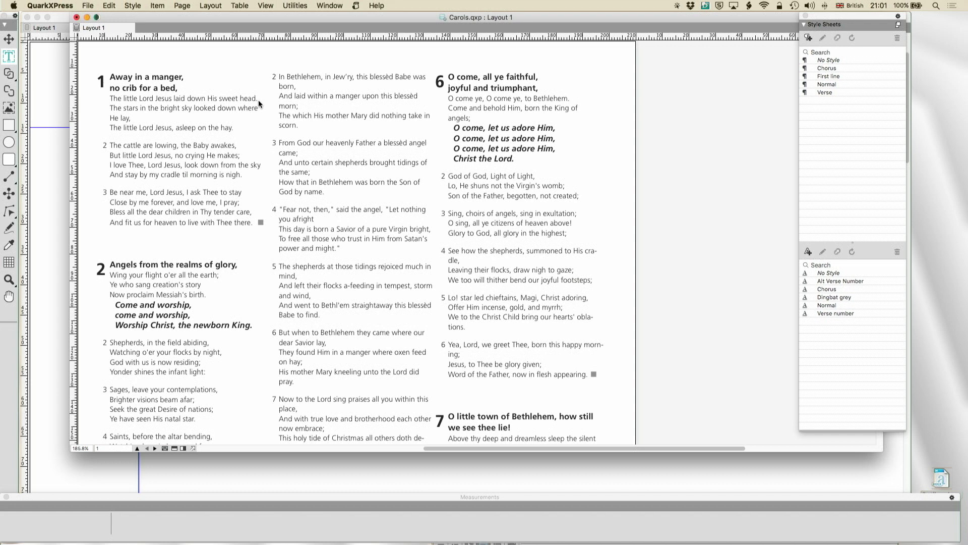
scroll(258, 100, "down", 5)
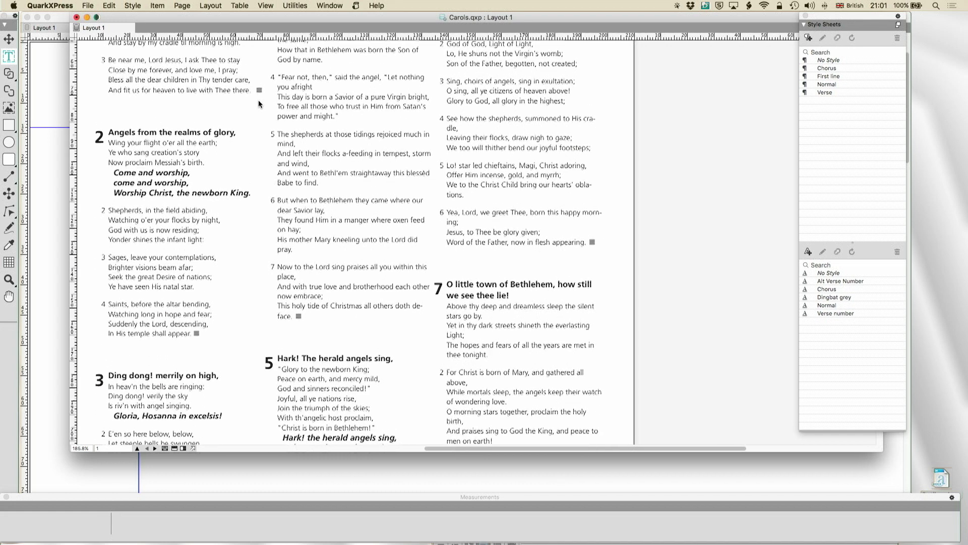
left_click(261, 123)
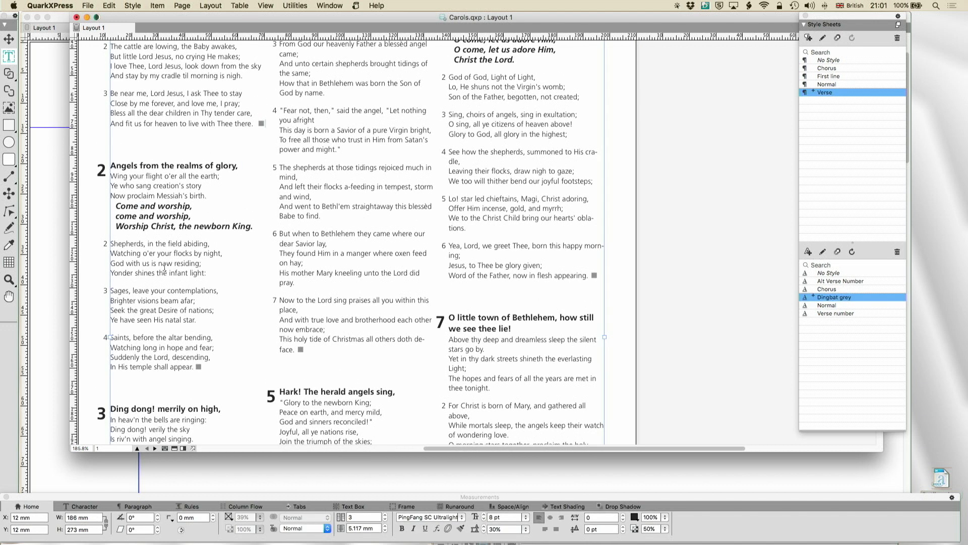
Cut the whole second carol, "Angels from the realms of glory", out of the text.
left_click(218, 399, "shift")
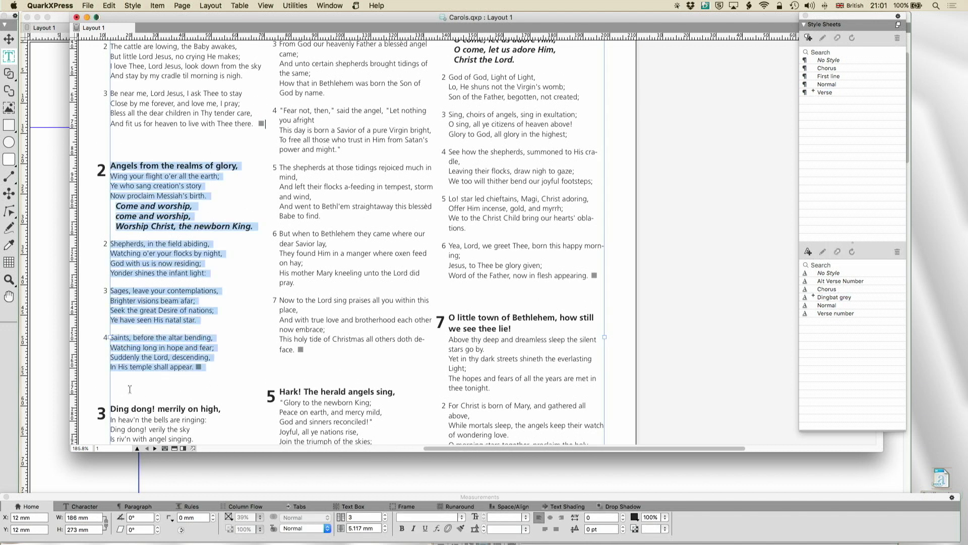
key("BackSpace")
key("super+z")
left_click(112, 168)
left_click_drag(112, 168, 219, 376)
key("BackSpace")
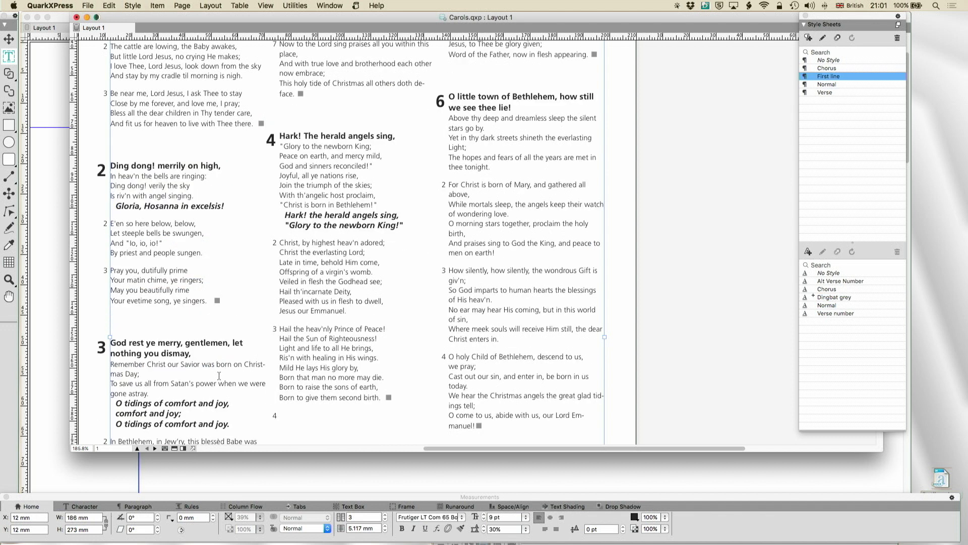
Paste the cut carol after the final verse of "God rest ye merry, gentlemen" and remove the extra empty verse.
left_click(311, 110)
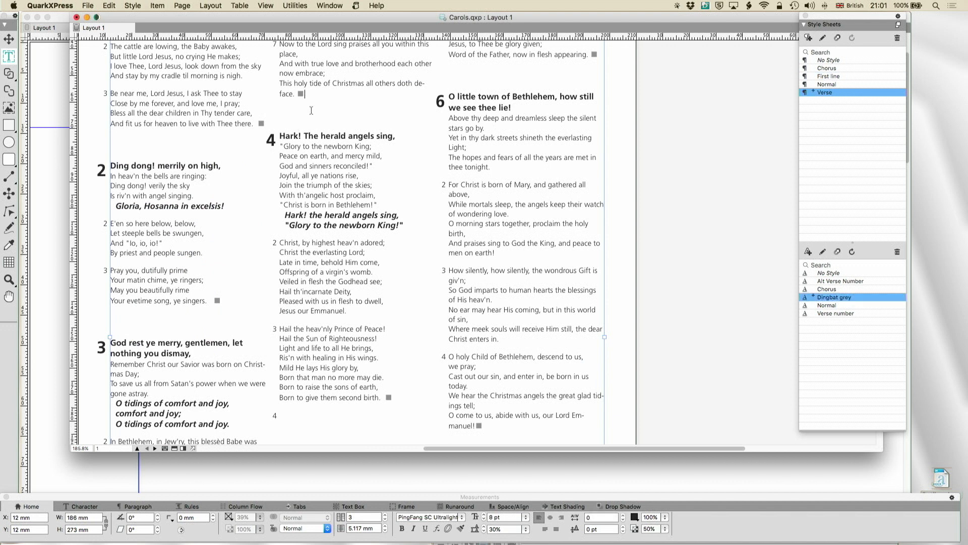
type("Angels from the realms of glory, Wing your flight o'er all the earth; Ye who sang creation's story Now proclaim Messiah's birth. Come and worship, come and worship, Worship Christ, the newborn King. 2 Shepherds, in the field abiding, Watching o'er your flocks by night, God with us is now residing; Yonder shines the infant light: 3 Sages, leave your contemplations, Brighter visions beam afar; Seek the great Desire of nations; Ye have seen His natal star. 4 Saints, before the altar bending, Watching long in hope and fear; Suddenly the Lord, descending, In His temple shall appear.")
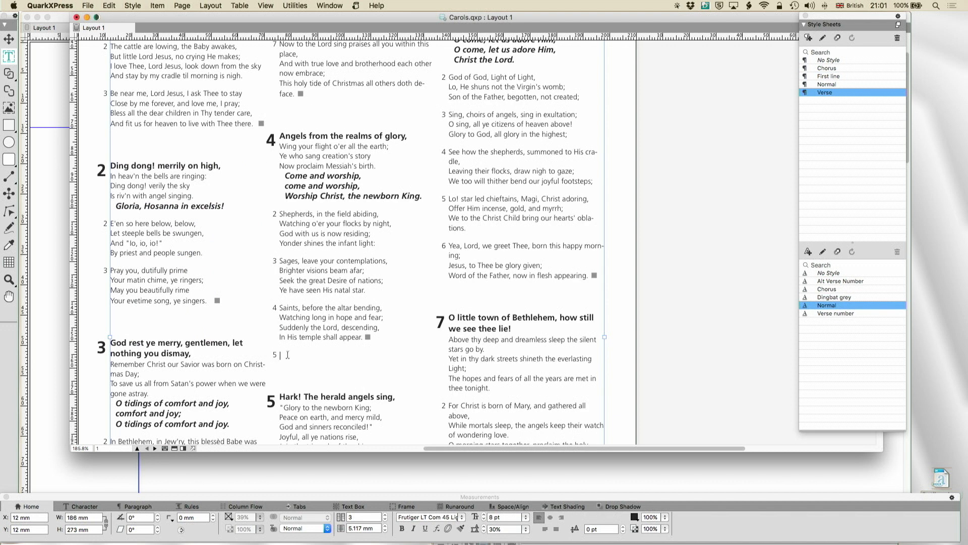
key("BackSpace")
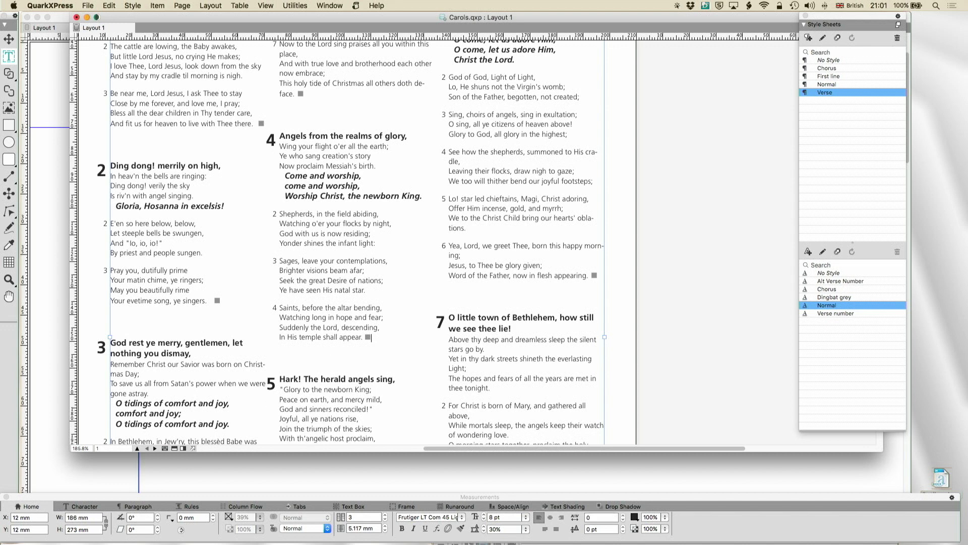
Cut the opening carol, "Away in a manger", and delete the empty paragraph left at its place.
scroll(353, 242, "down", 1)
scroll(353, 242, "up", 5)
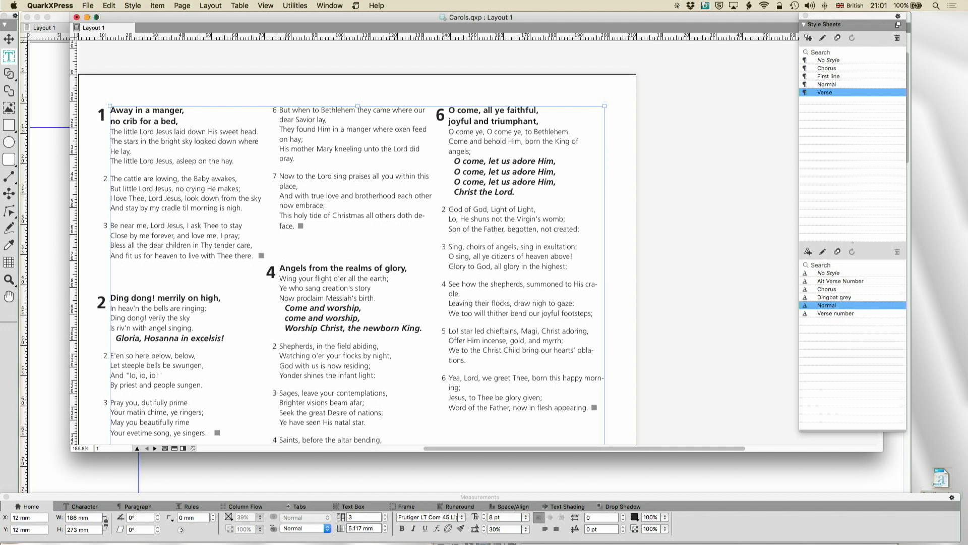
left_click_drag(134, 269, 102, 119)
key("BackSpace")
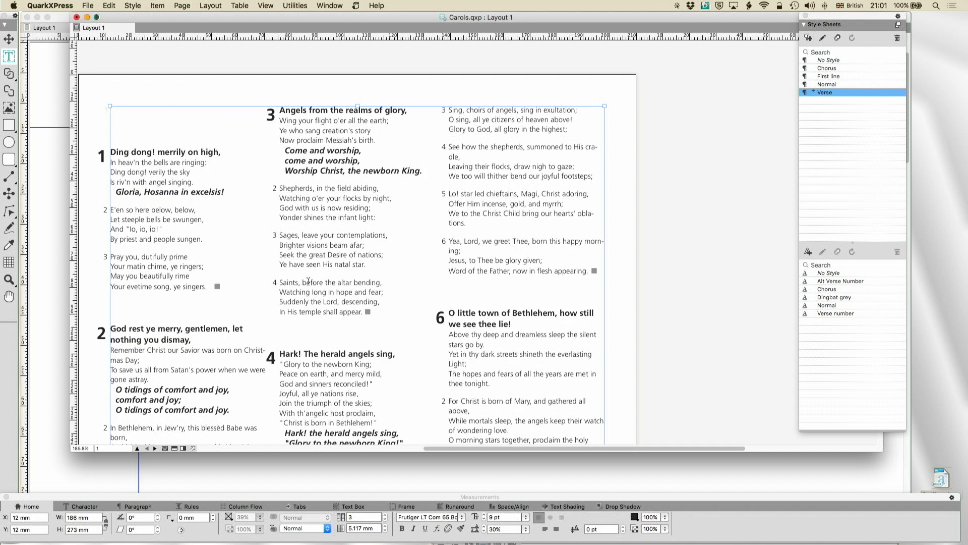
key("Delete")
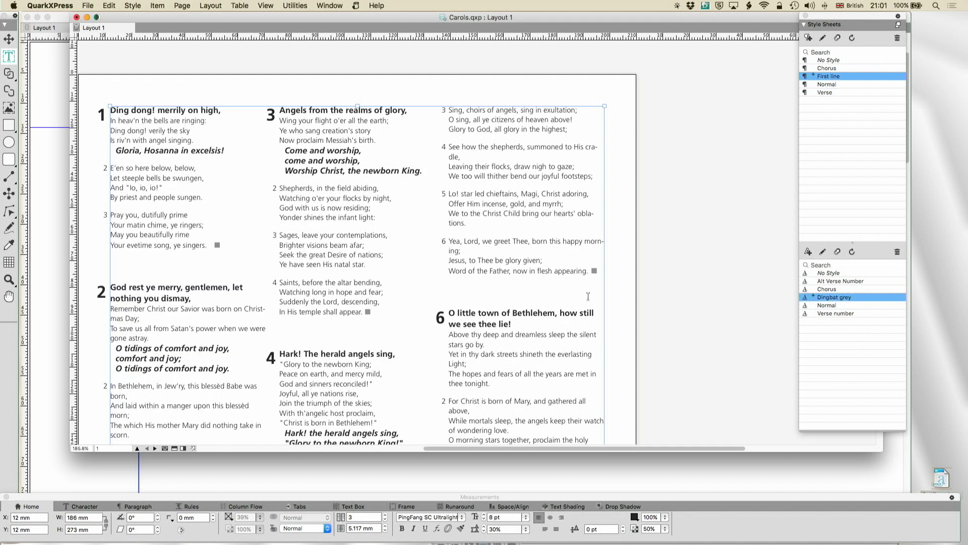
Paste the cut carol on a new paragraph after the last verse of "O come, all ye faithful".
left_click(598, 277)
key("Return")
key("super+v")
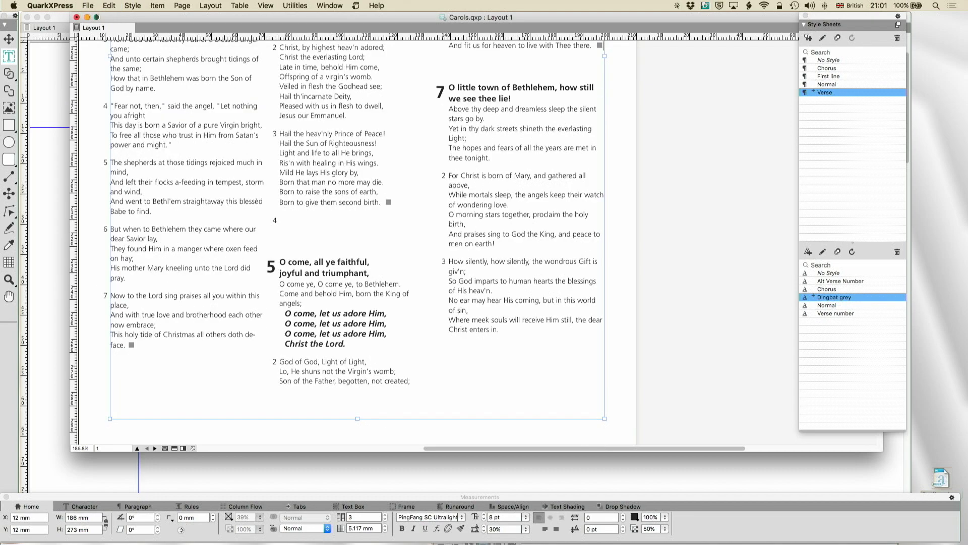
Delete the empty numbered verse at the end of "Hark! The herald angels sing".
scroll(571, 249, "up", 10)
scroll(571, 249, "down", 3)
scroll(570, 246, "down", 7)
left_click(316, 231)
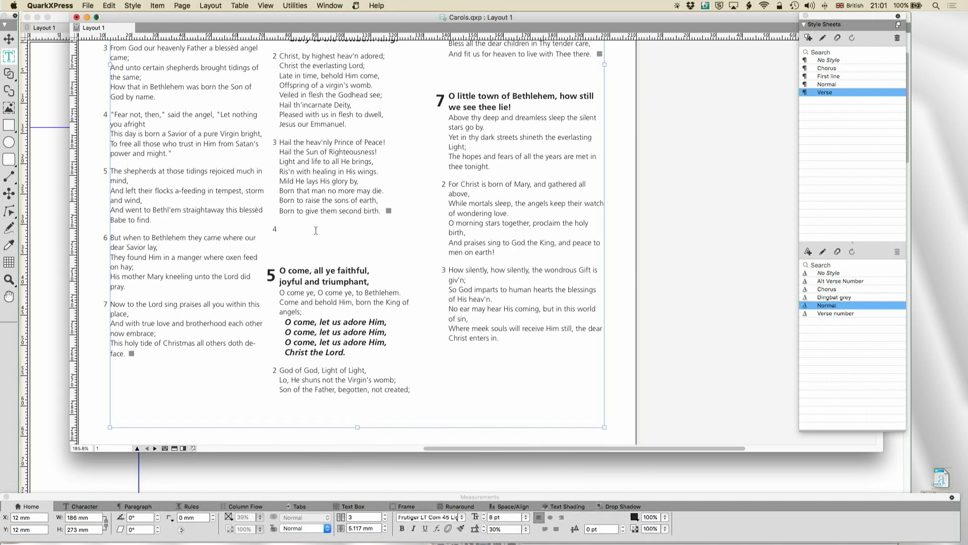
key("BackSpace")
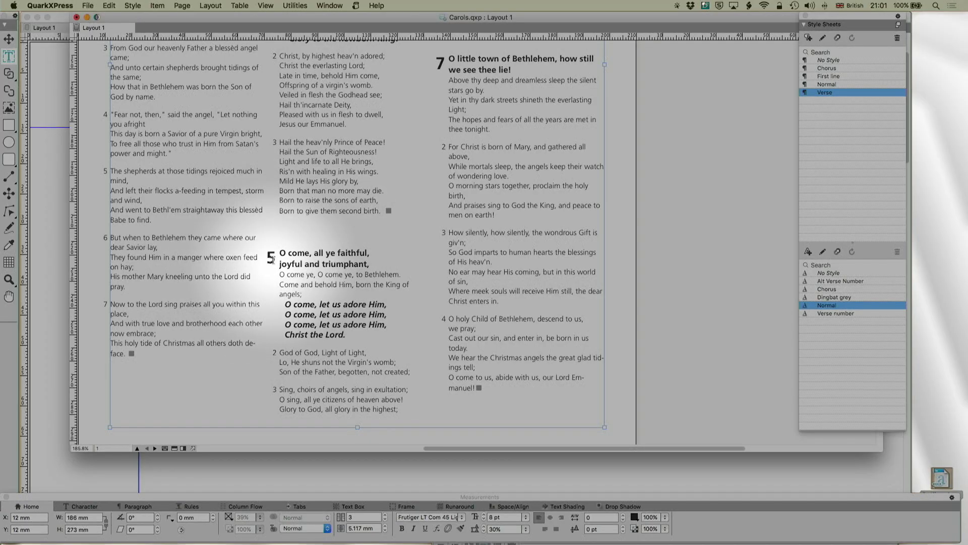
Review the available bullet, numbering and outline styles in the verse's paragraph formatting, leaving Song sheet assigned.
left_click(144, 506)
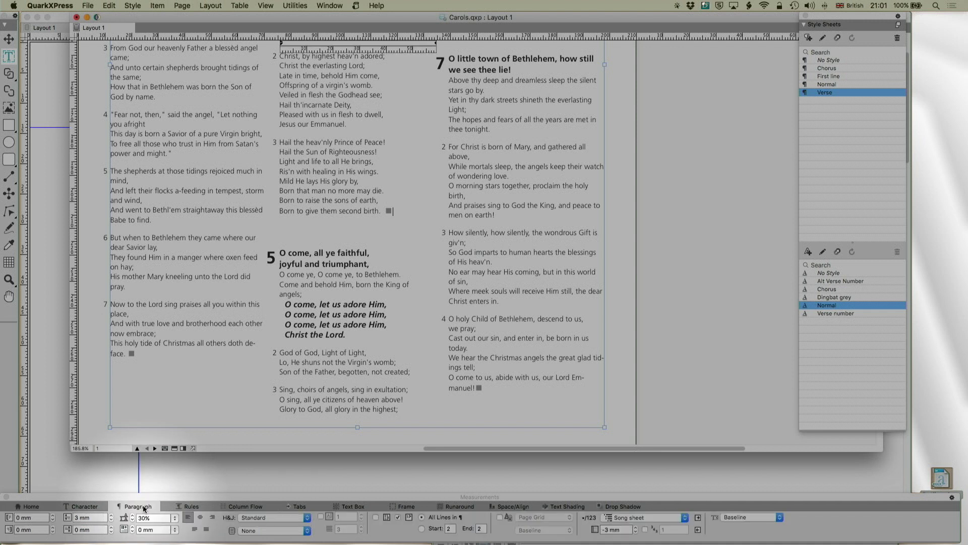
left_click(636, 517)
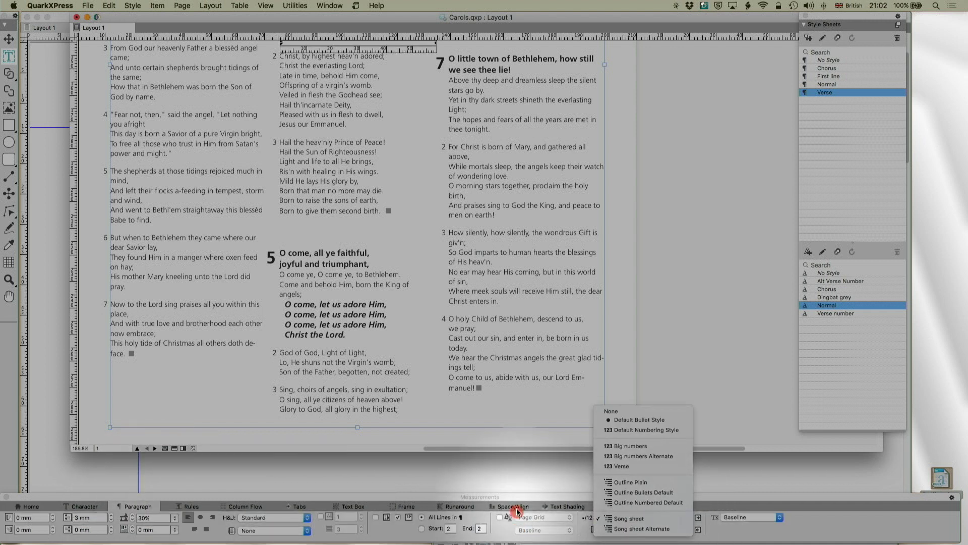
left_click(645, 518)
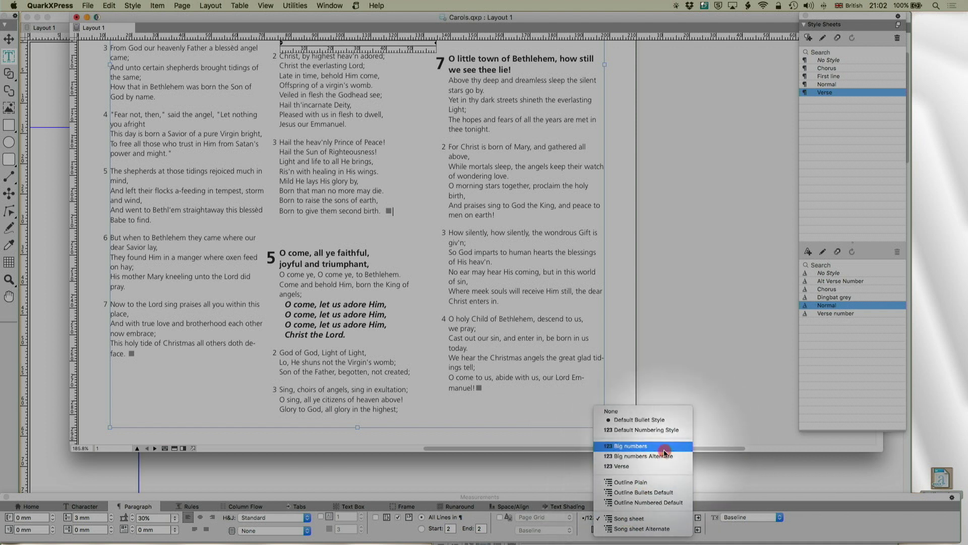
key("Escape")
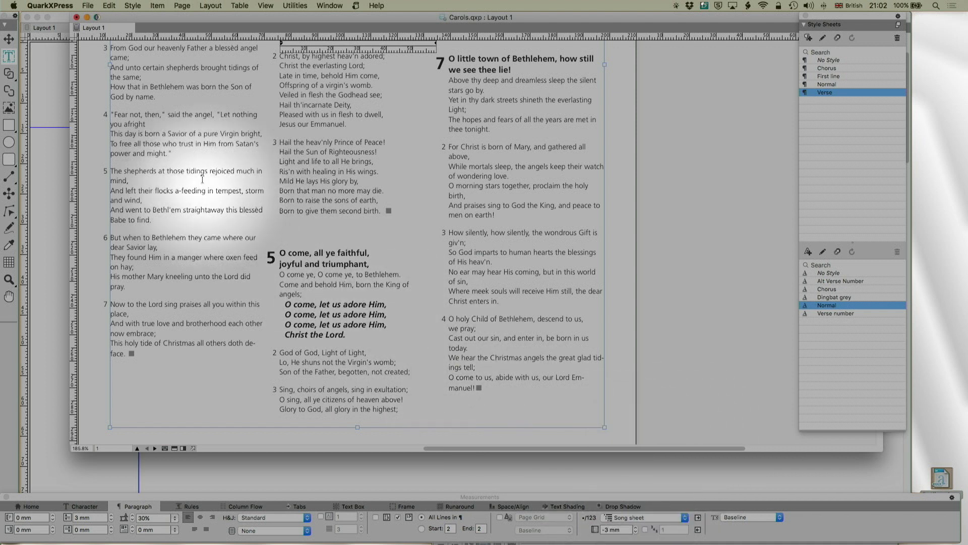
Examine the format settings of the First line paragraph style sheet used by the "Hark! The herald angels sing" heading.
scroll(203, 197, "up", 5)
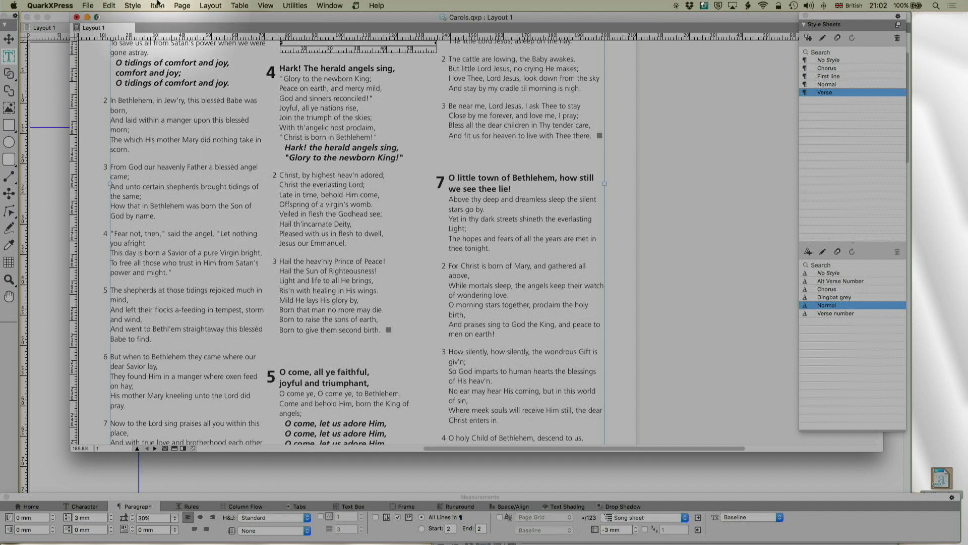
left_click(328, 69)
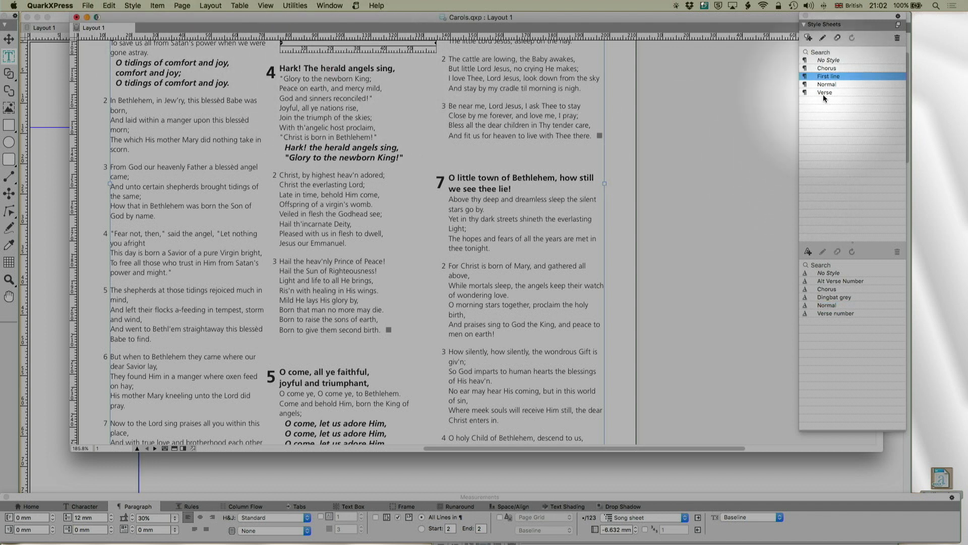
left_click(823, 38)
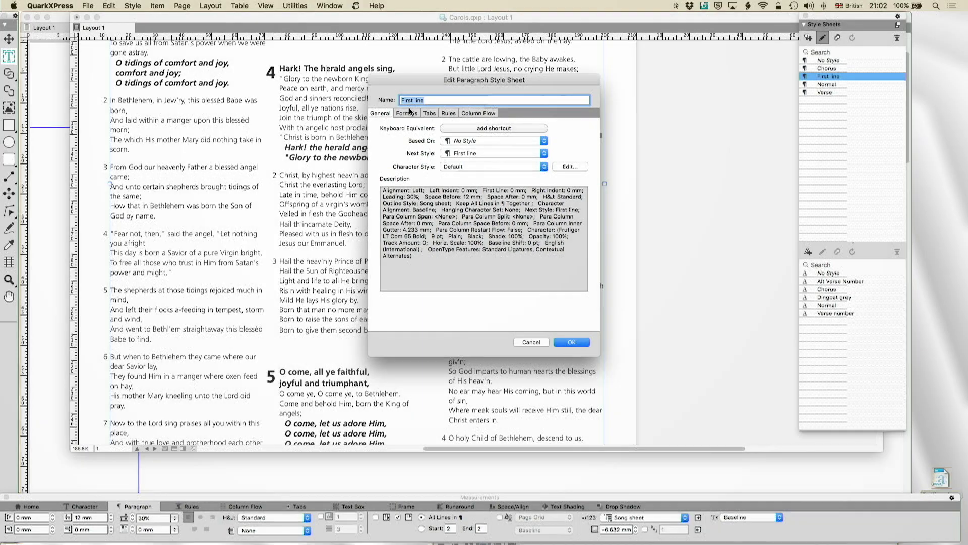
left_click(406, 113)
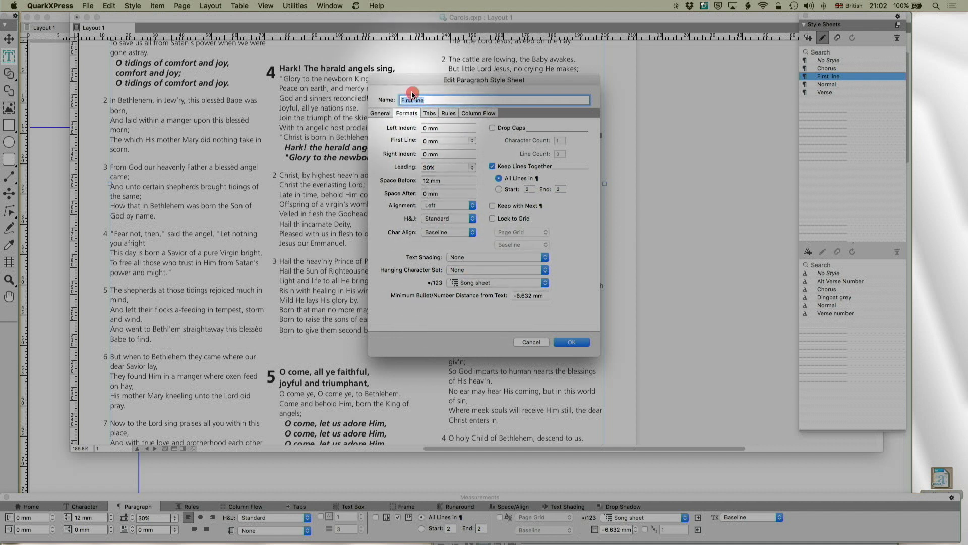
left_click(573, 343)
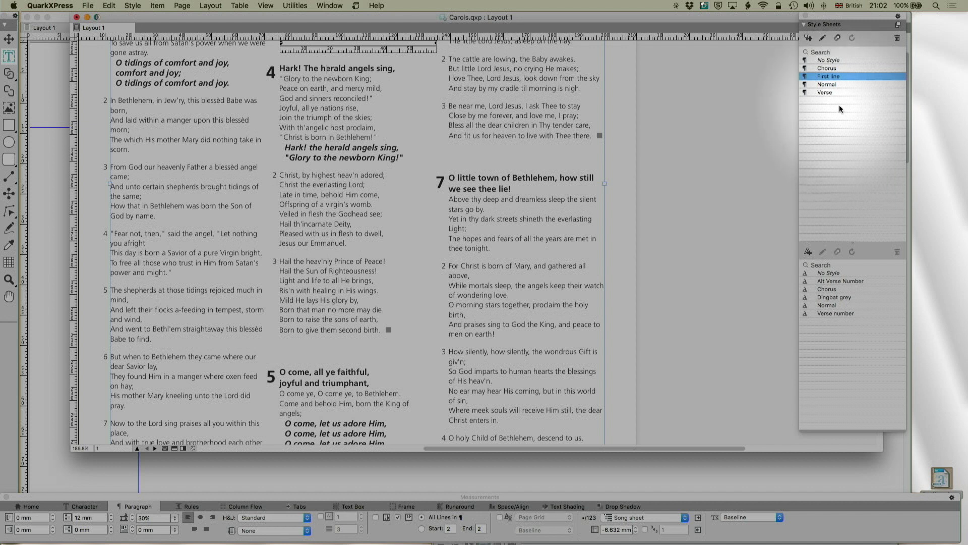
Examine the Verse paragraph style sheet's format settings and numbering style choices without changing anything.
left_click(342, 195)
left_click(822, 38)
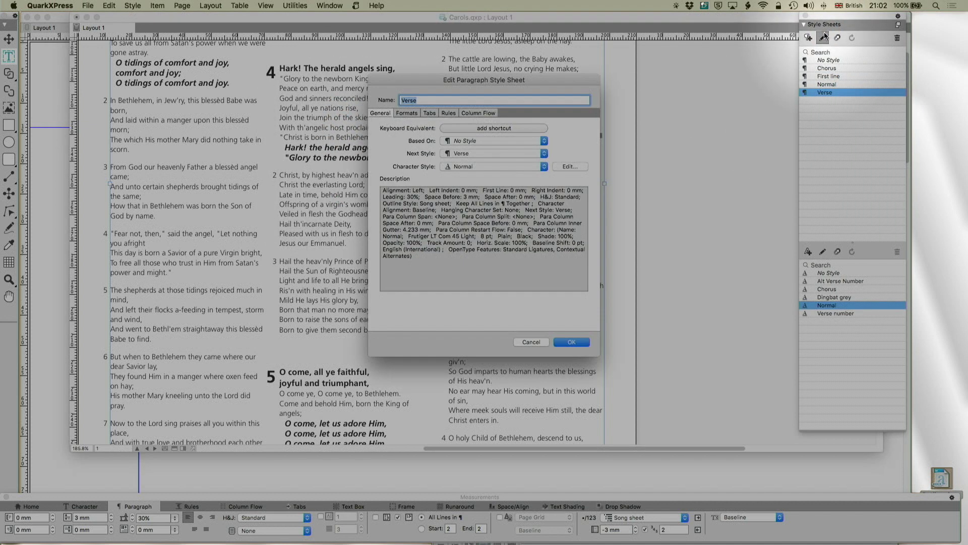
left_click(418, 112)
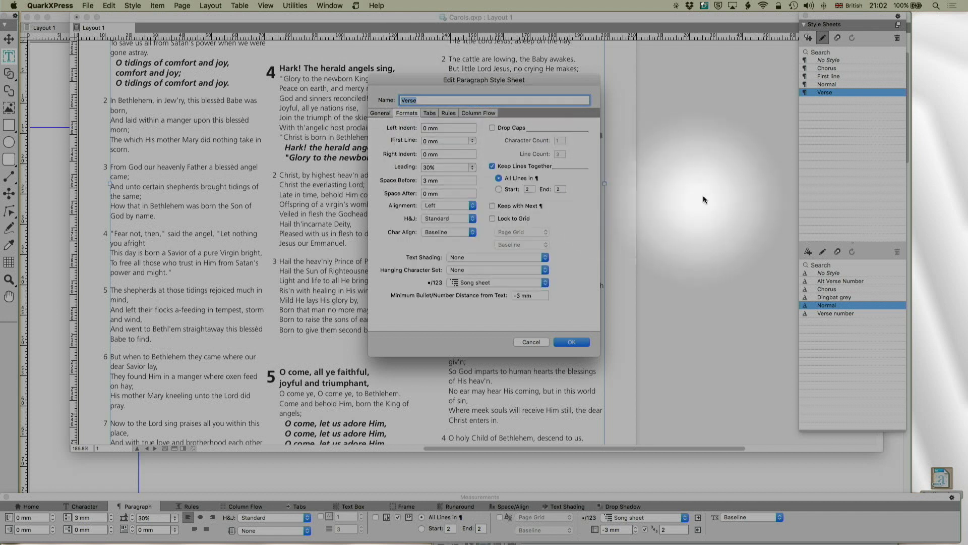
left_click(497, 283)
left_click(446, 314)
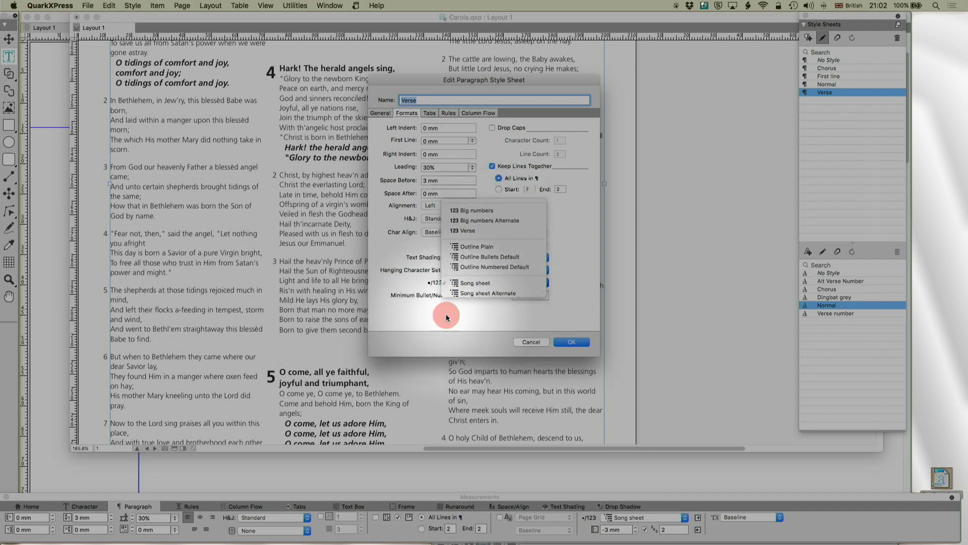
left_click(531, 342)
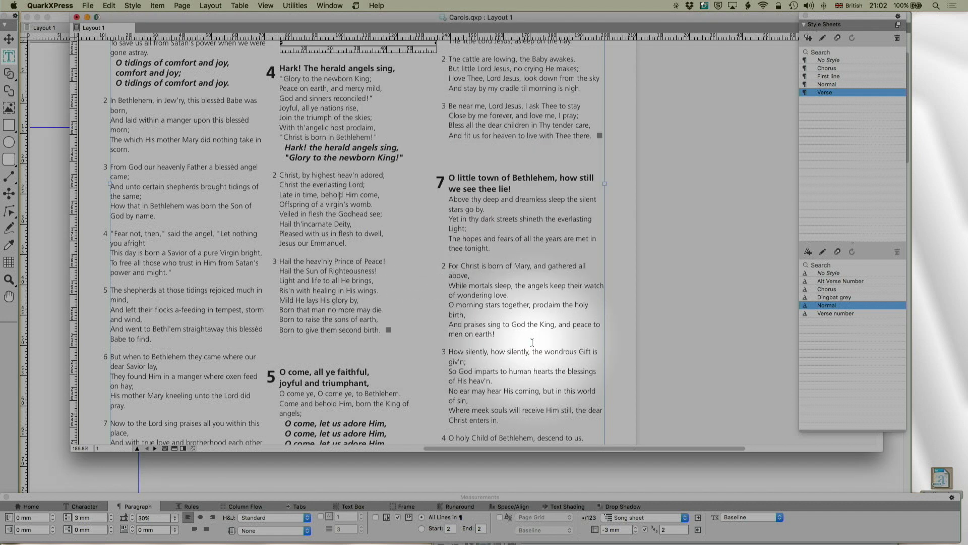
Inspect the levels defined in the Song sheet outline style, leaving the style definitions unmodified.
left_click(109, 5)
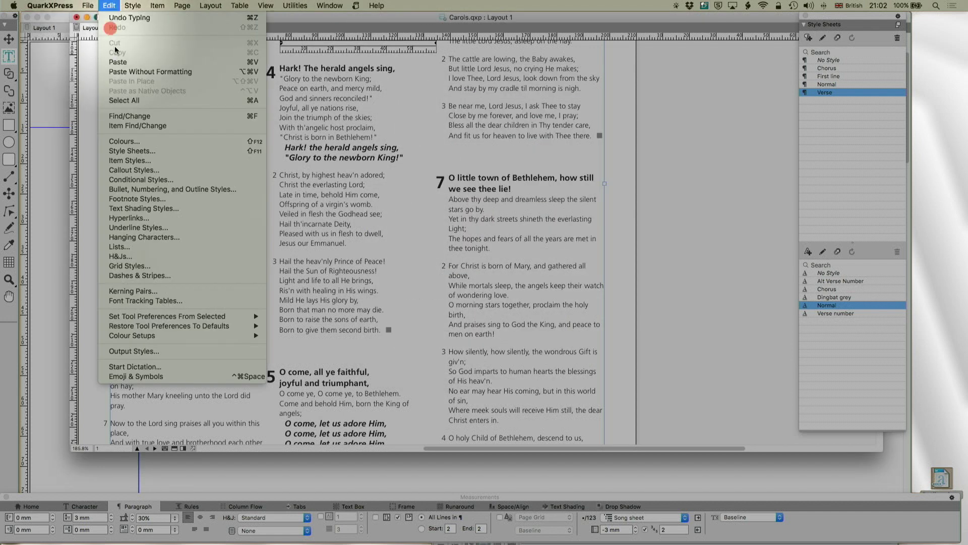
left_click(138, 189)
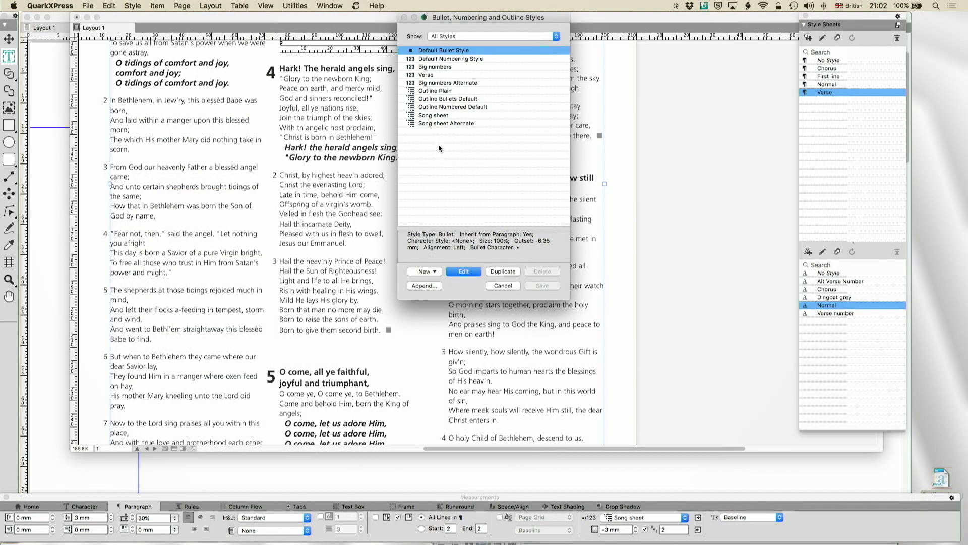
left_click(439, 115)
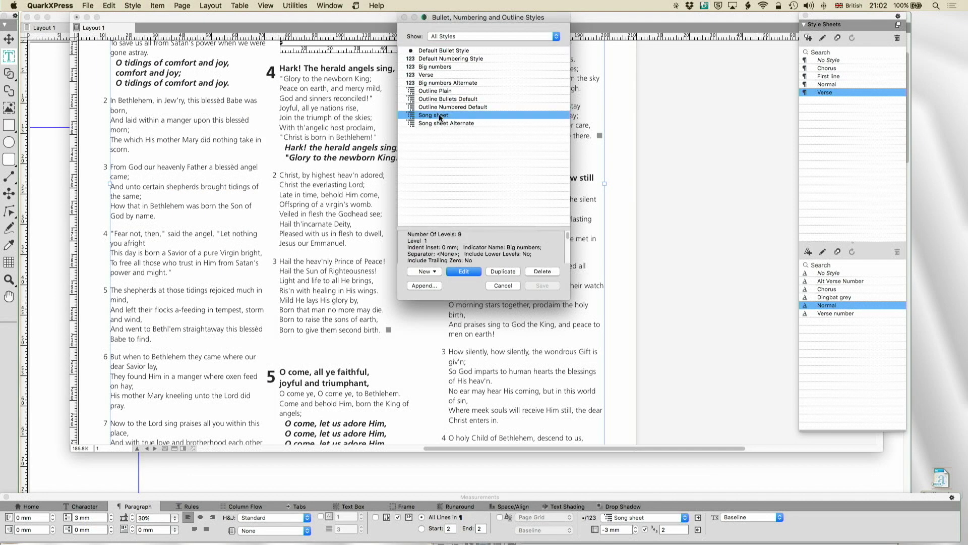
left_click(464, 271)
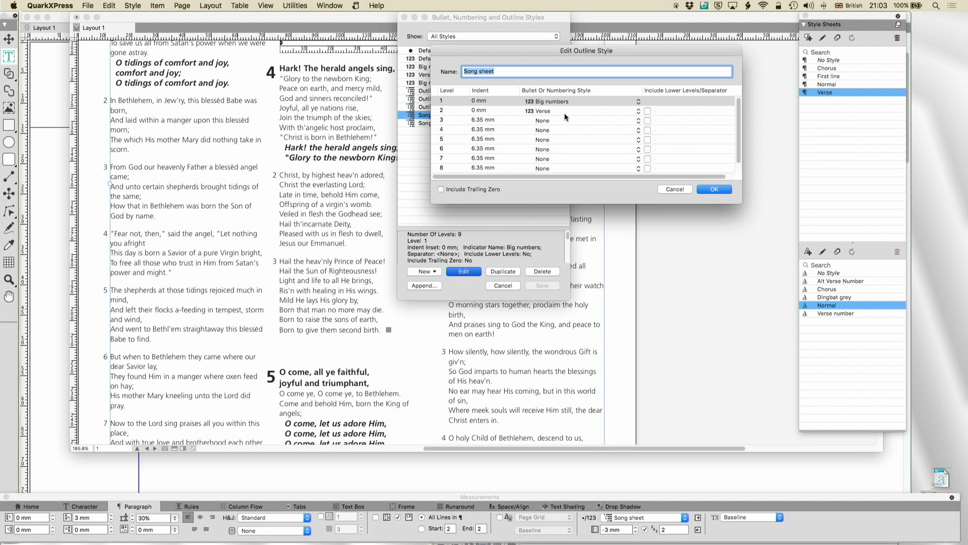
left_click(675, 189)
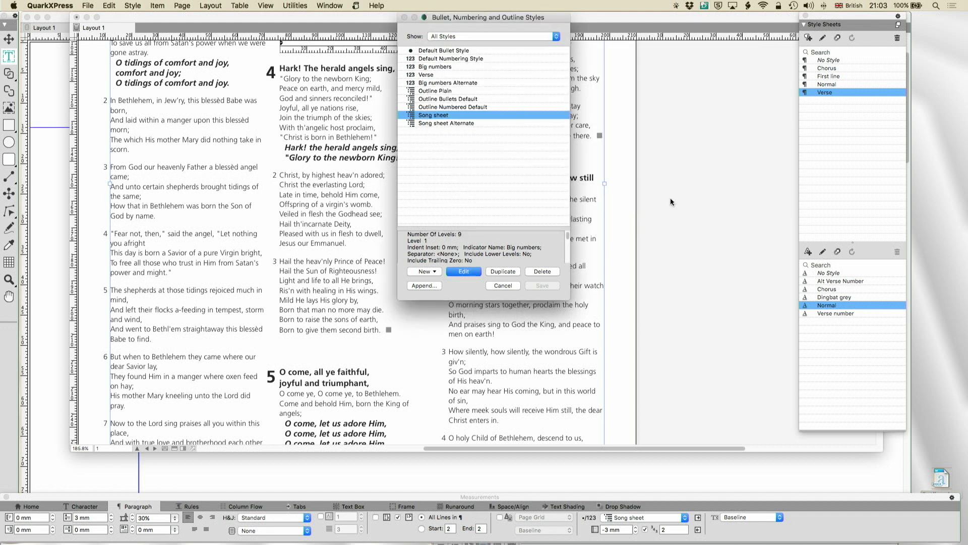
left_click(501, 285)
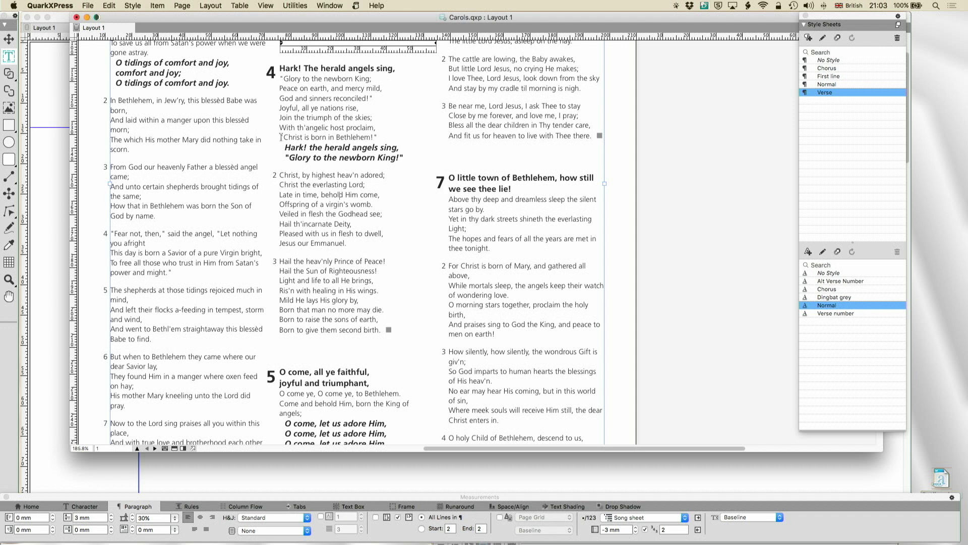
Try demoting the "Hark! The herald angels sing" heading to the verse level and promoting its second verse, restoring both outline levels.
left_click(279, 73)
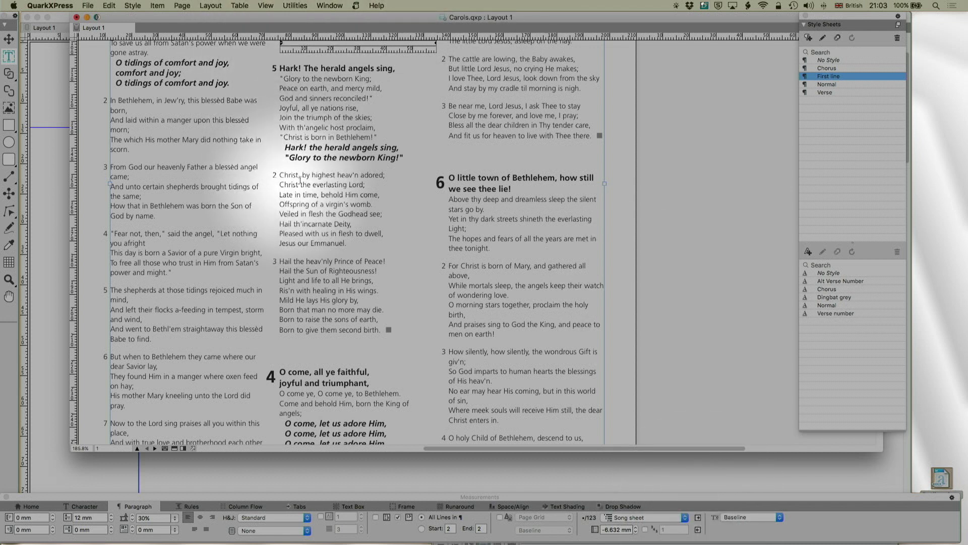
left_click(698, 530)
left_click(294, 308)
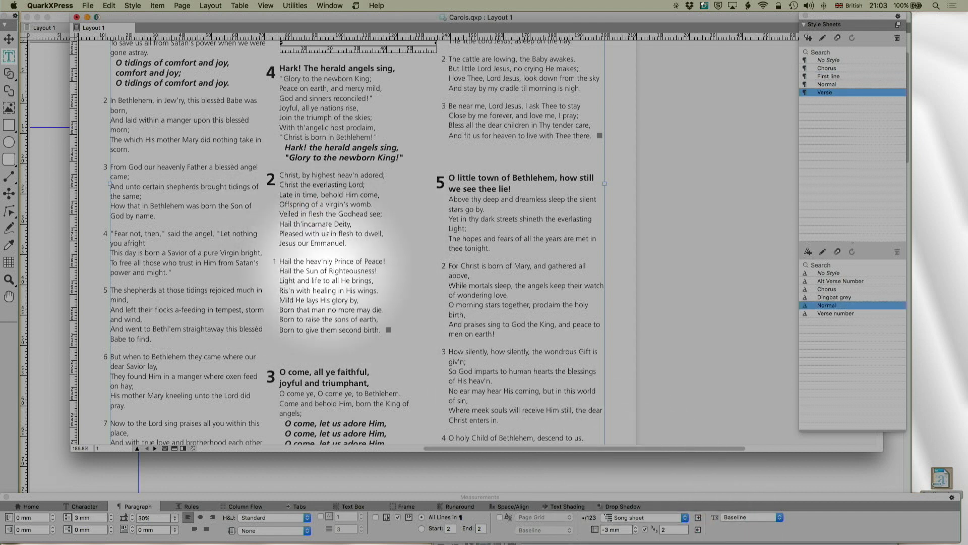
left_click(699, 518)
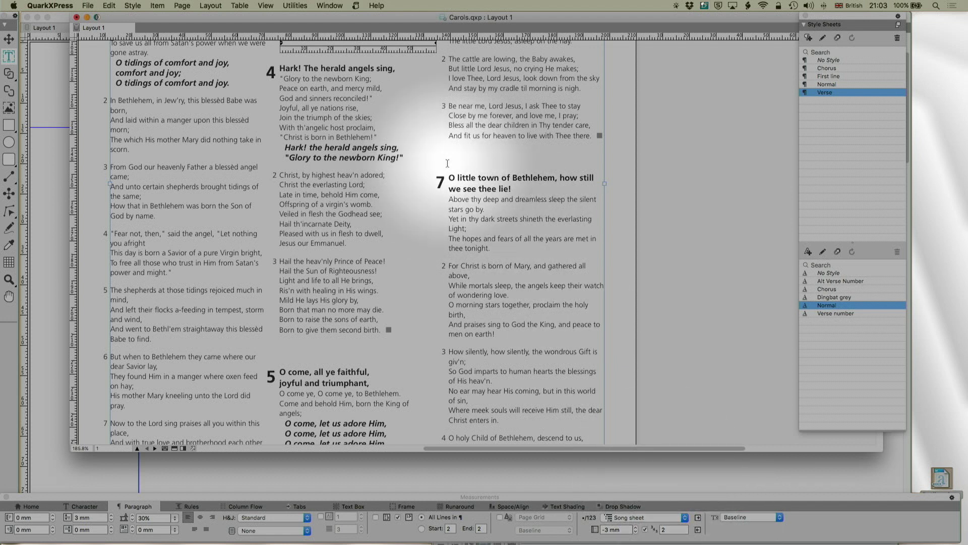